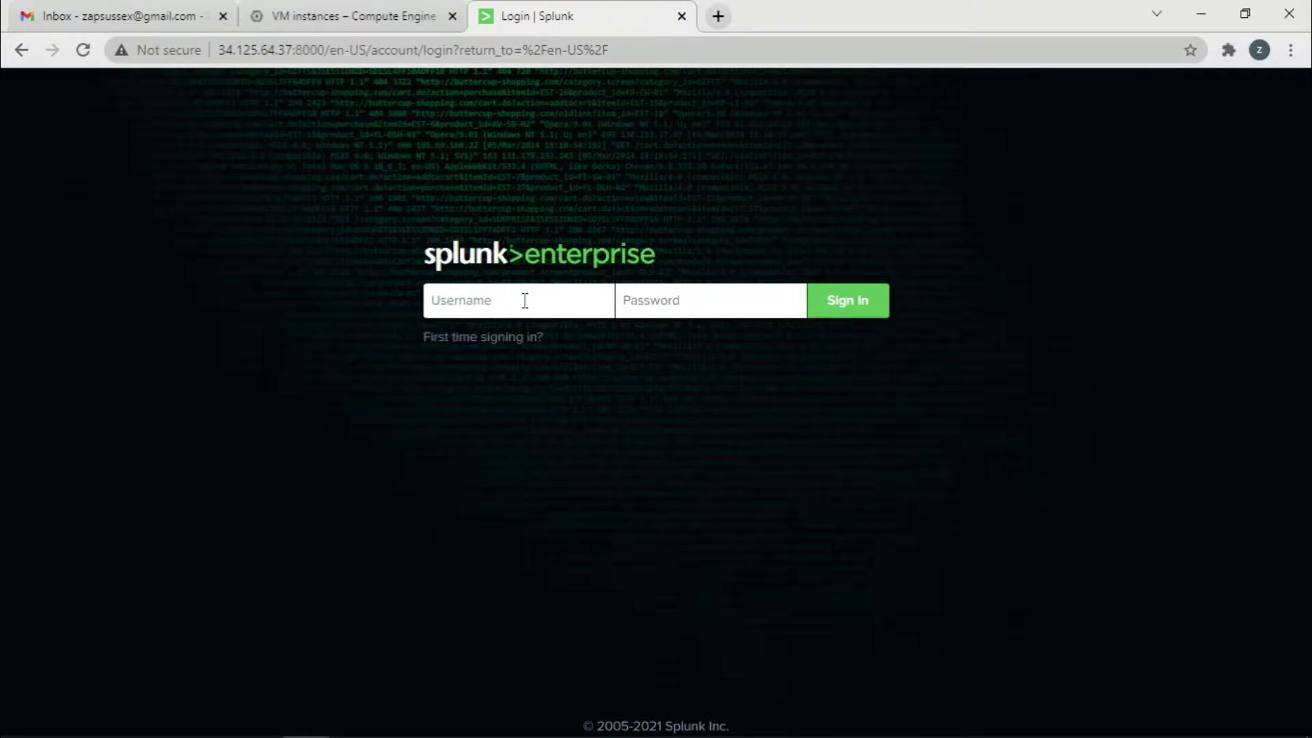
Sign in to Splunk with the admin username and the account password
{"action": "type", "text": "admin"}
{"action": "left_click", "coordinate": [681, 306]}
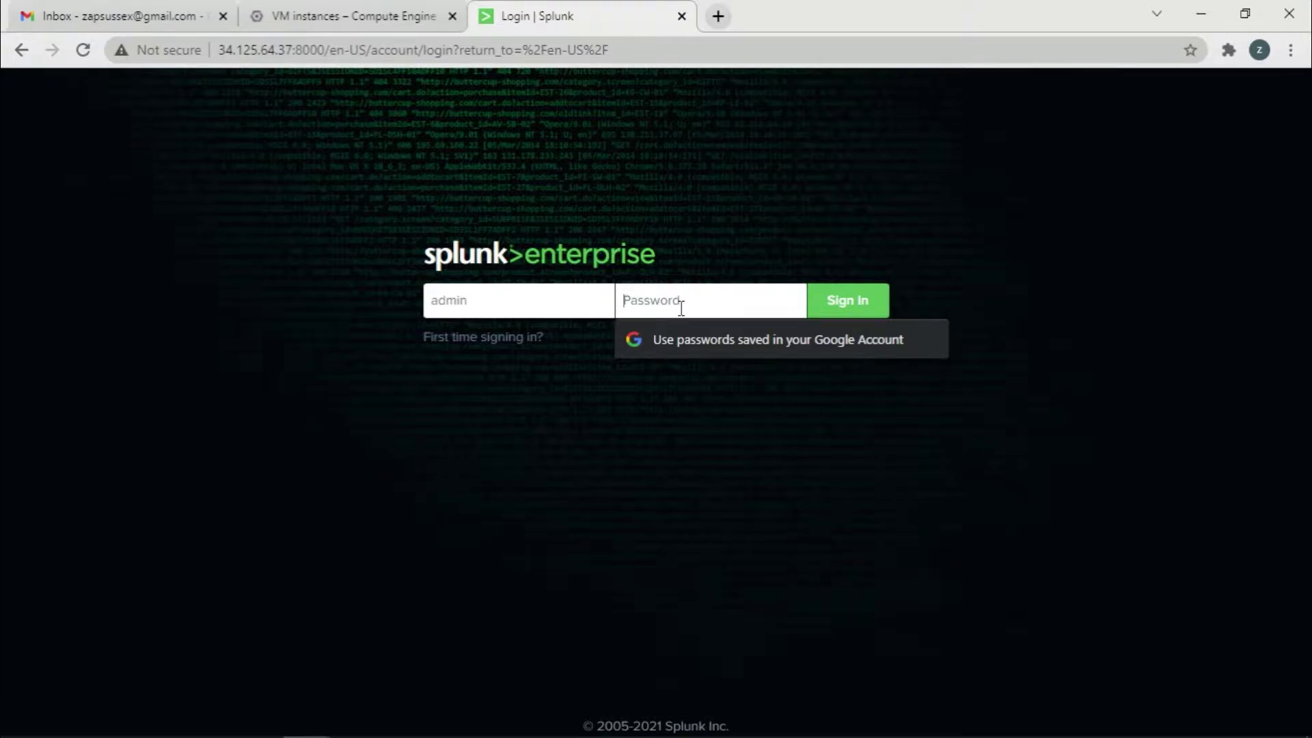
{"action": "type", "text": "****"}
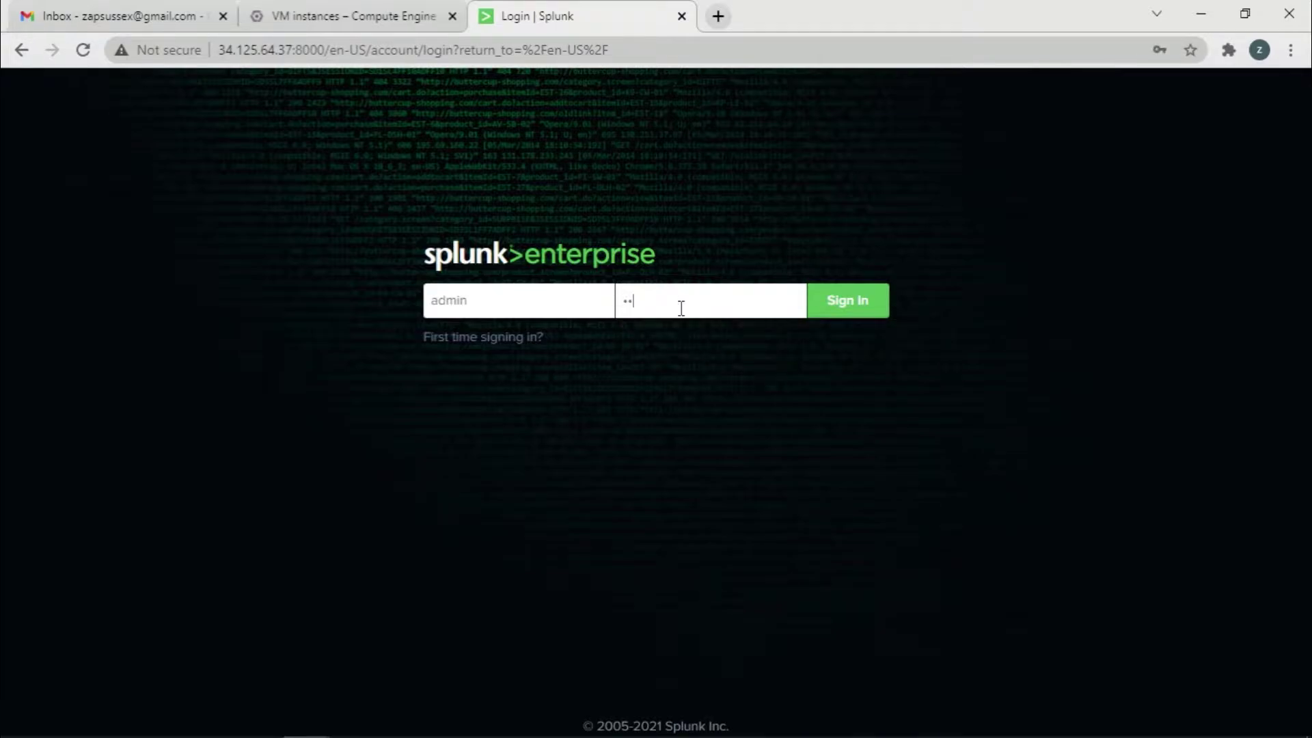
{"action": "type", "text": "****"}
{"action": "left_click", "coordinate": [854, 310]}
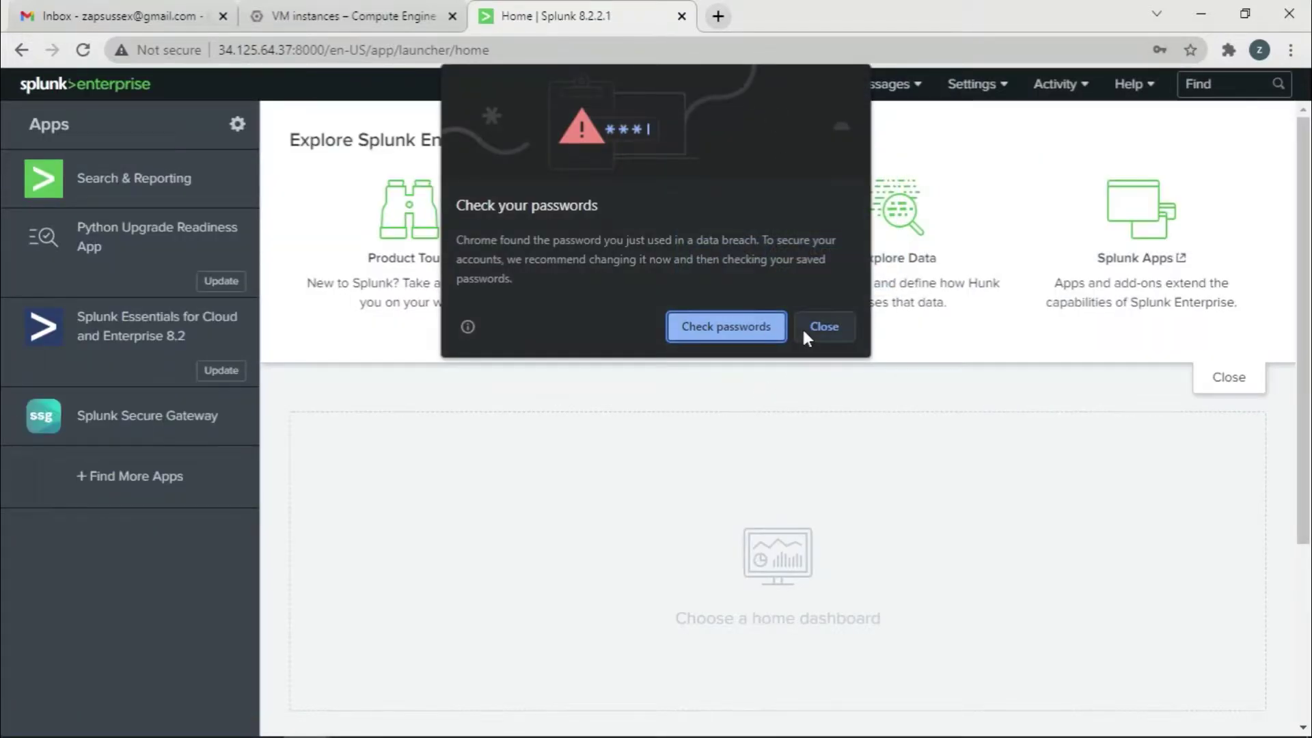
Dismiss Chrome's password prompts and open Search & Reporting with an empty search bar
{"action": "left_click", "coordinate": [802, 326]}
{"action": "left_click", "coordinate": [1099, 369]}
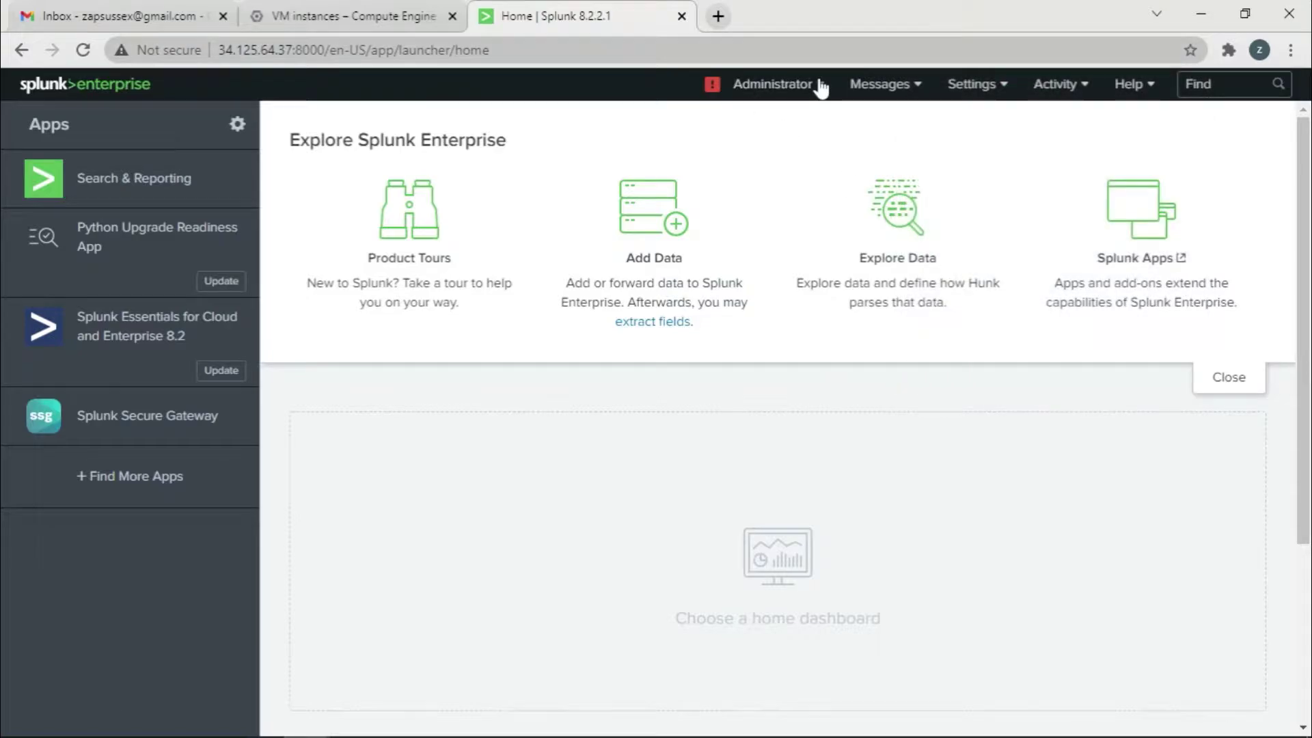
{"action": "left_click", "coordinate": [817, 83]}
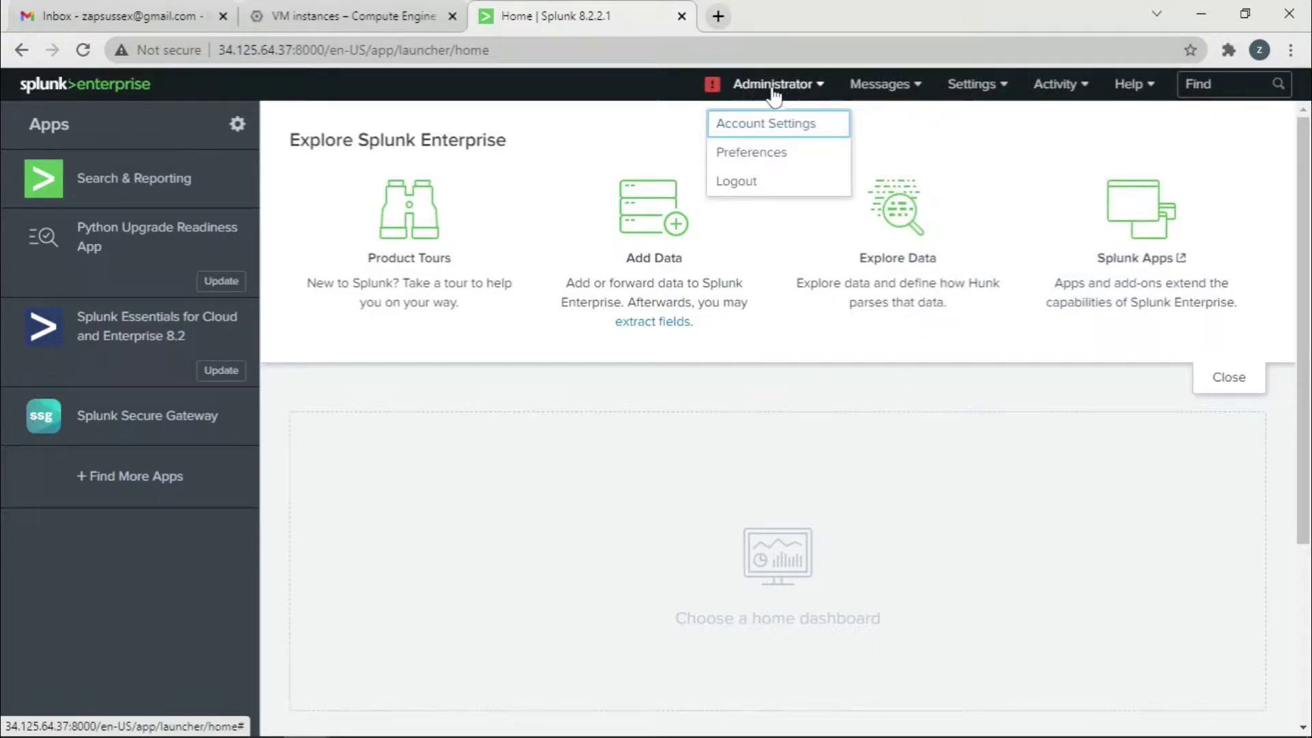
{"action": "left_click", "coordinate": [146, 199]}
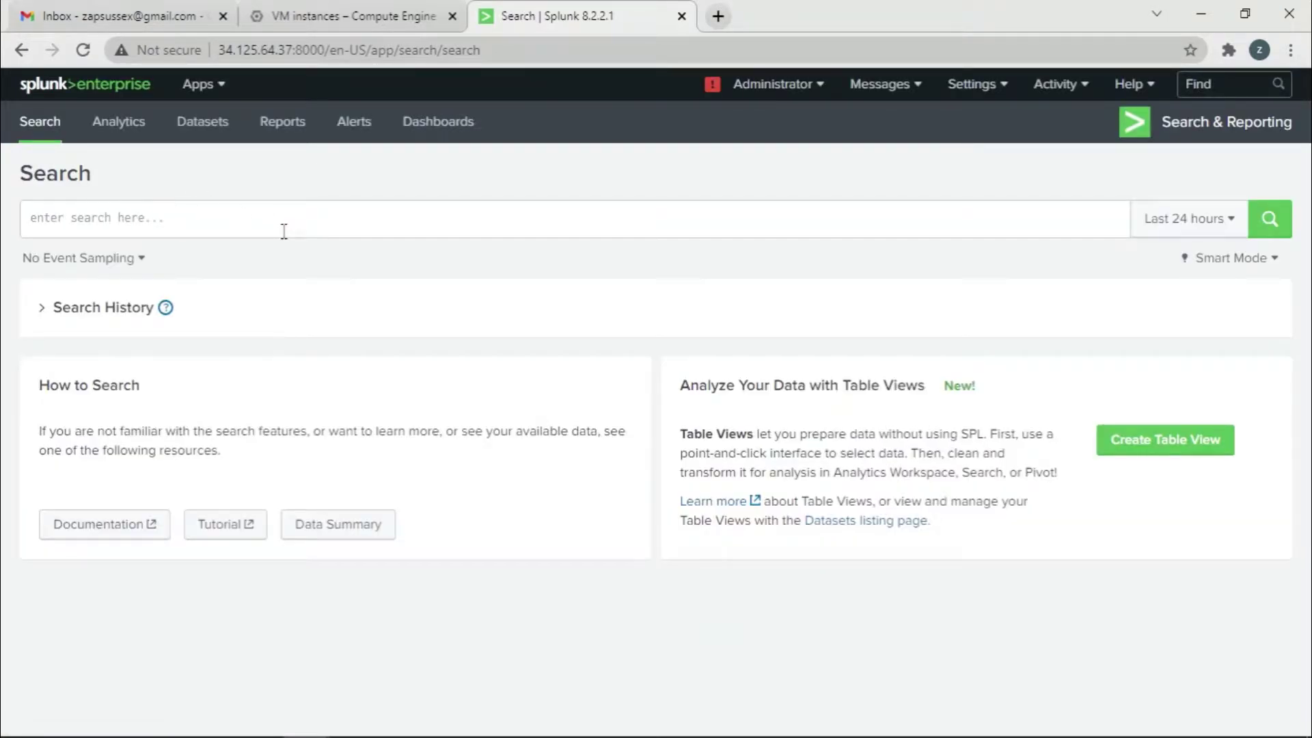
{"action": "left_click", "coordinate": [283, 231]}
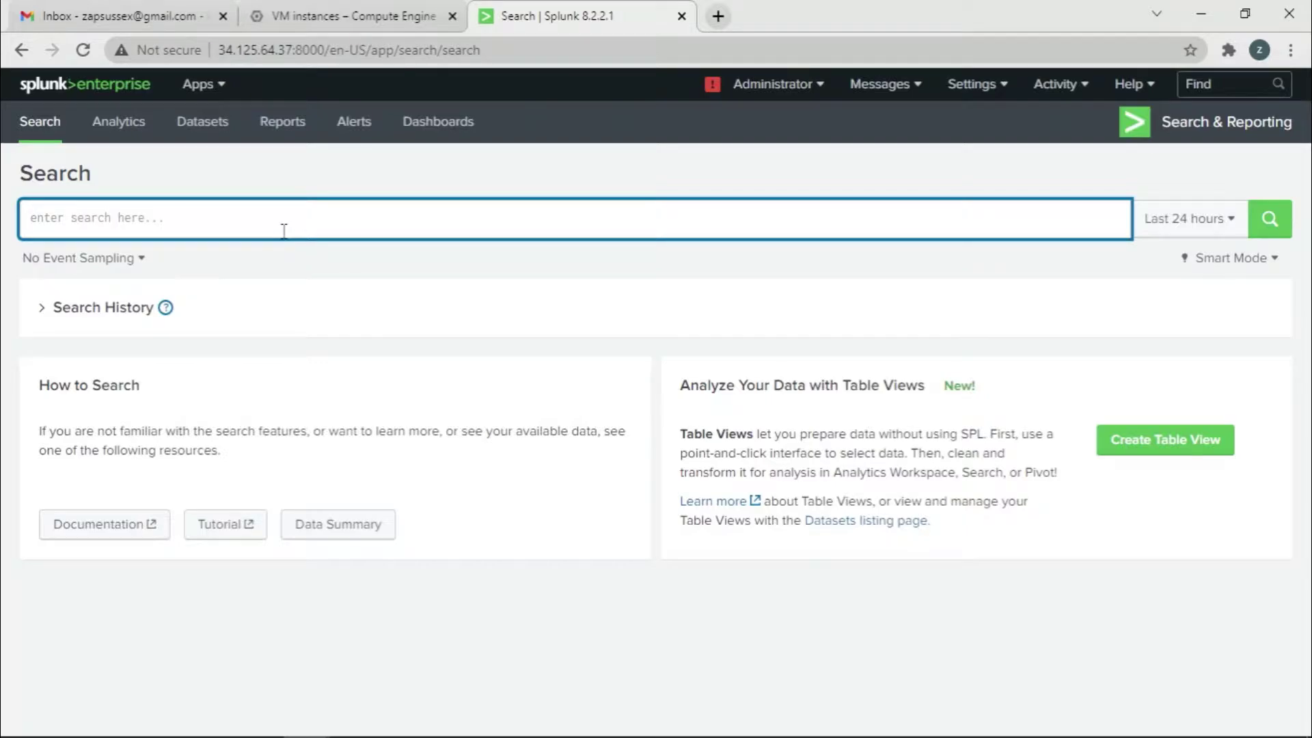
{"action": "type", "text": "i"}
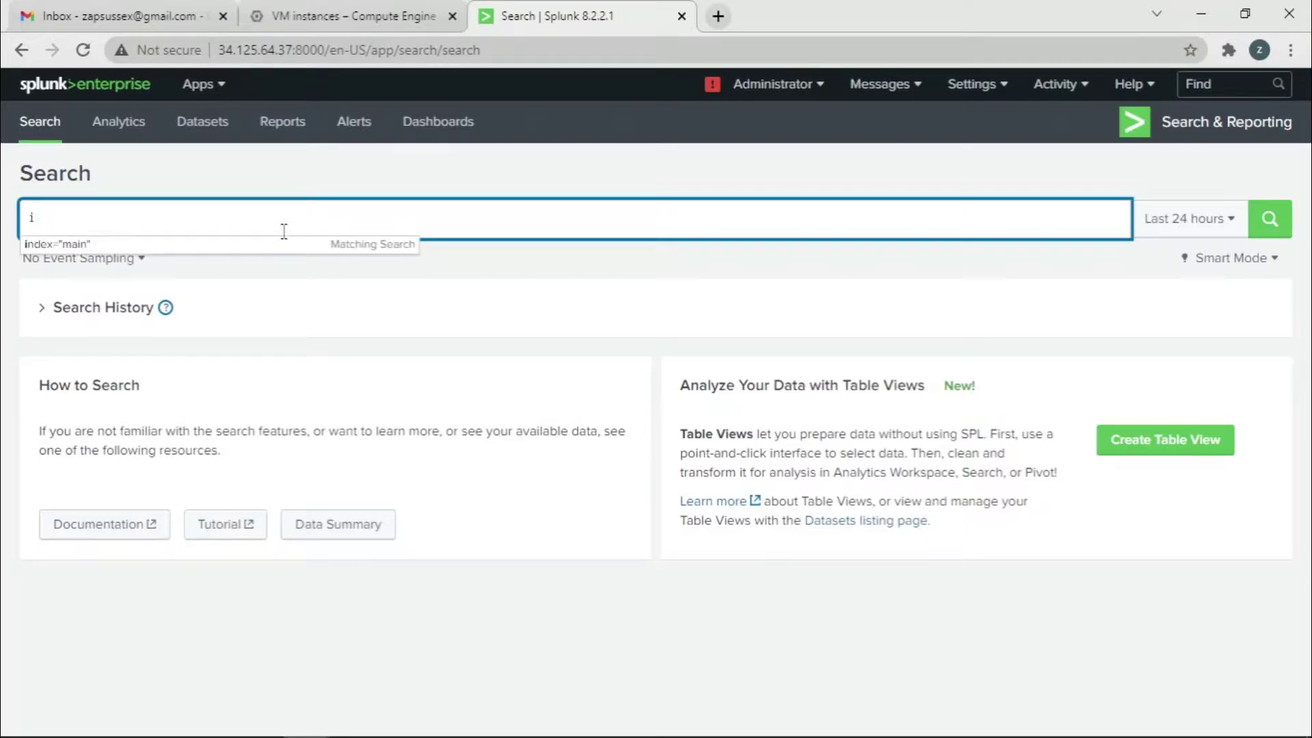
{"action": "key", "text": "BackSpace"}
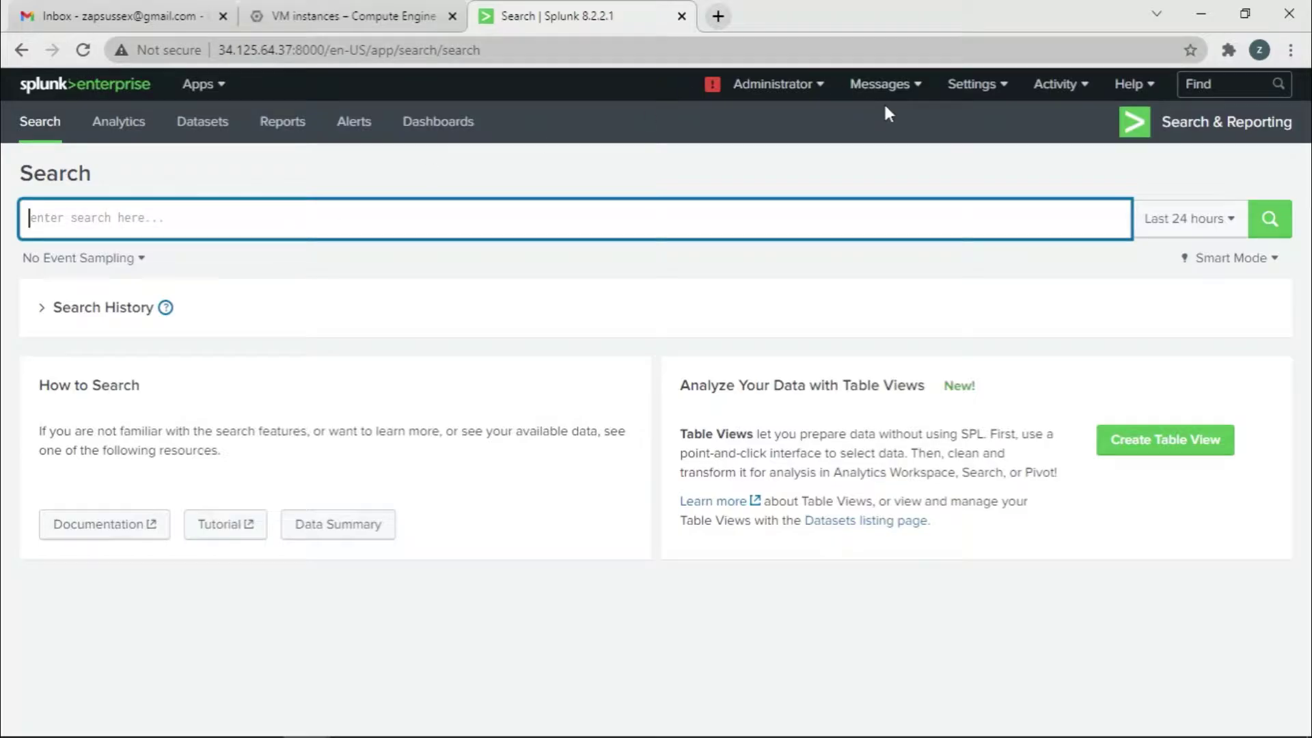
{"action": "left_click", "coordinate": [951, 91]}
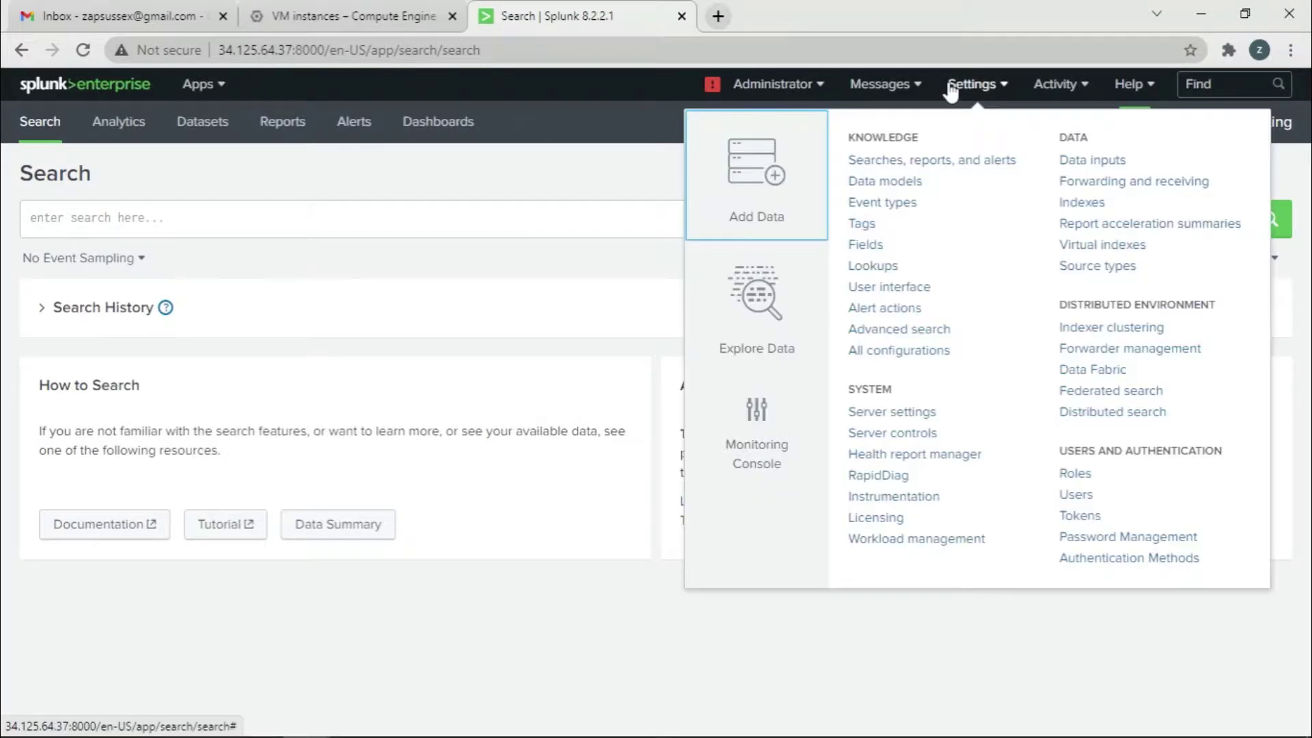
{"action": "left_click", "coordinate": [1092, 203]}
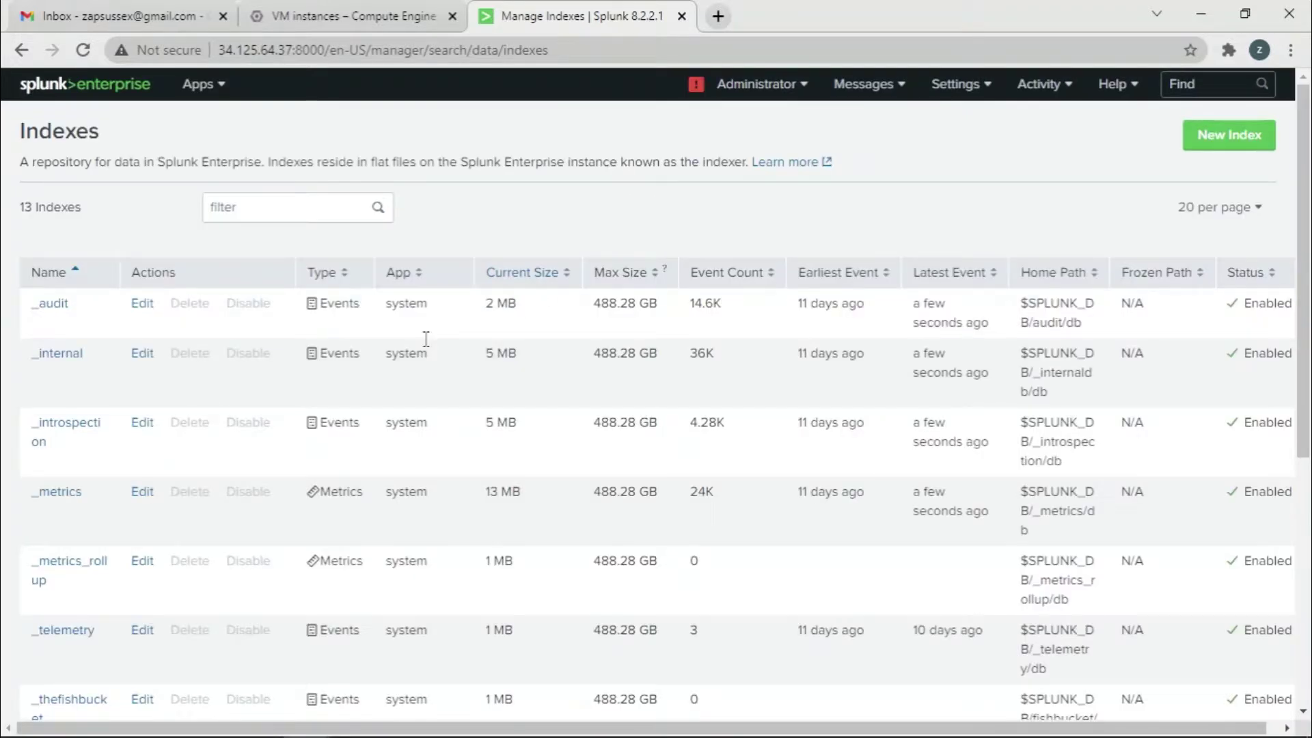
{"action": "scroll", "coordinate": [215, 417], "scroll_direction": "down", "scroll_amount": 5}
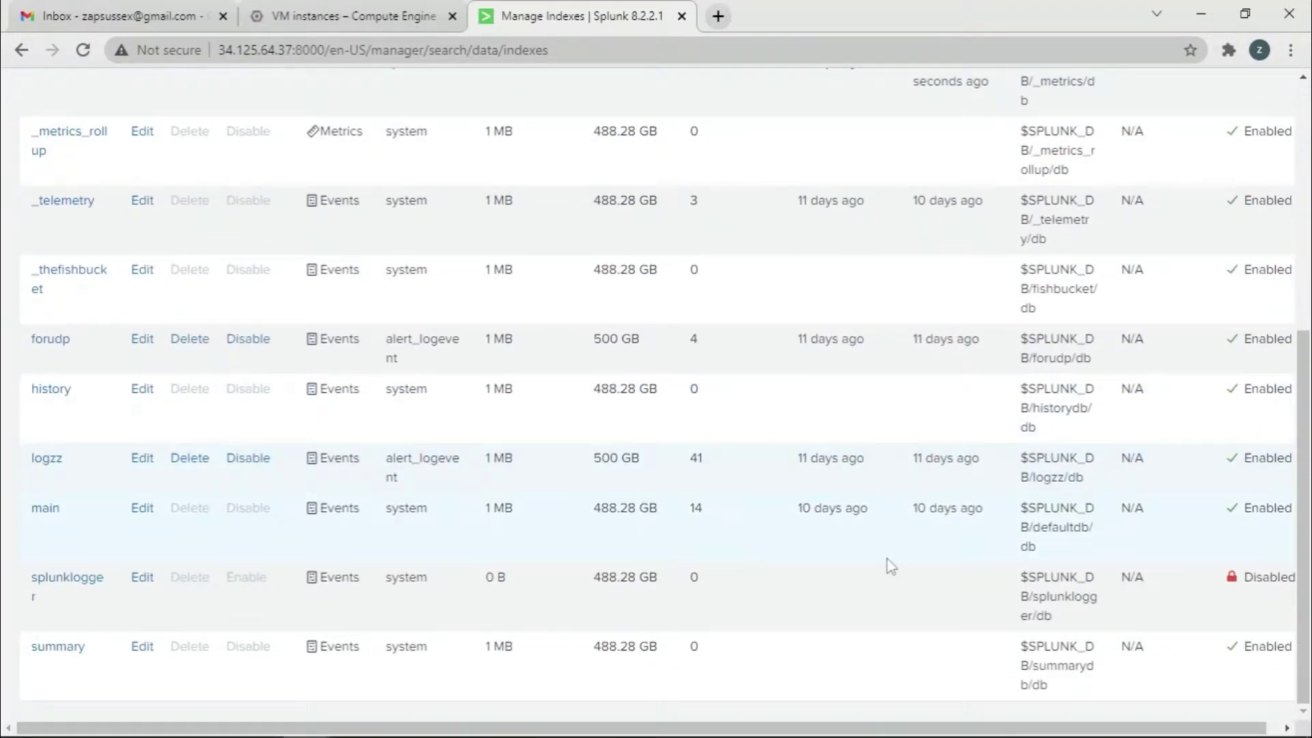
{"action": "scroll", "coordinate": [140, 459], "scroll_direction": "up", "scroll_amount": 6}
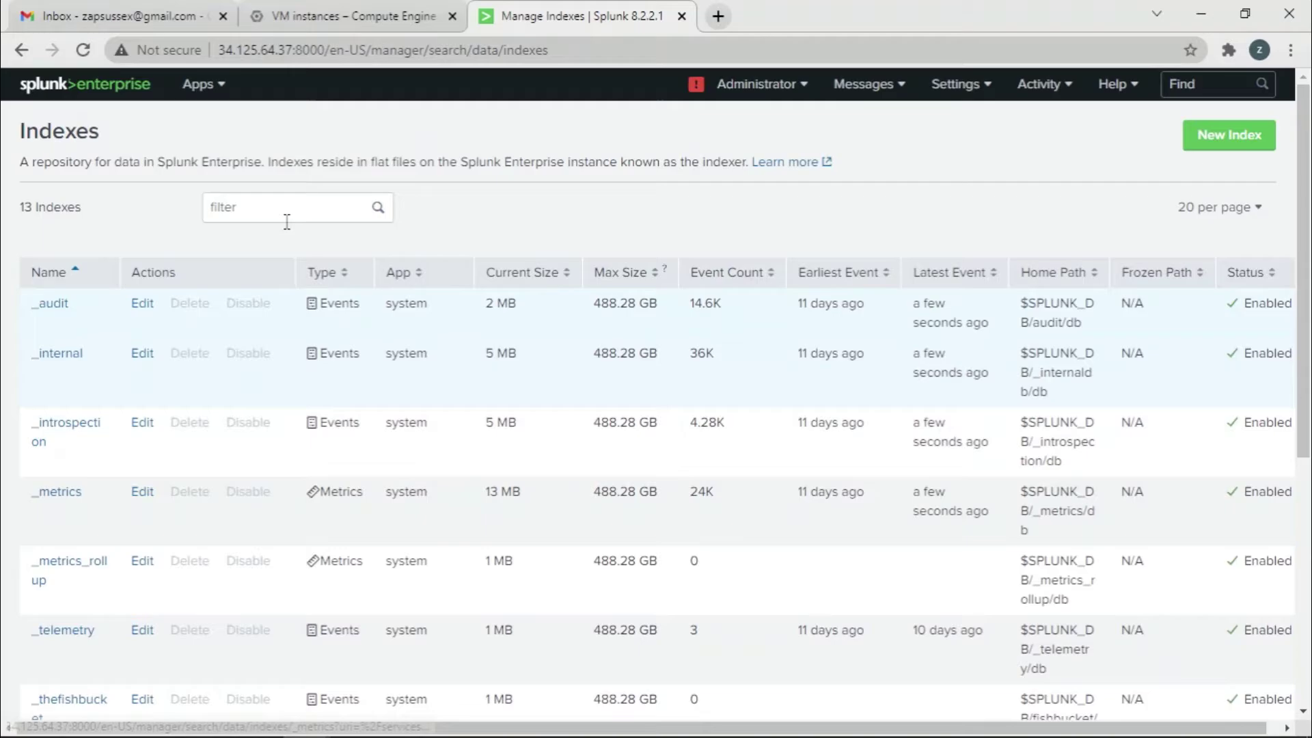
{"action": "left_click", "coordinate": [225, 84]}
{"action": "left_click", "coordinate": [223, 122]}
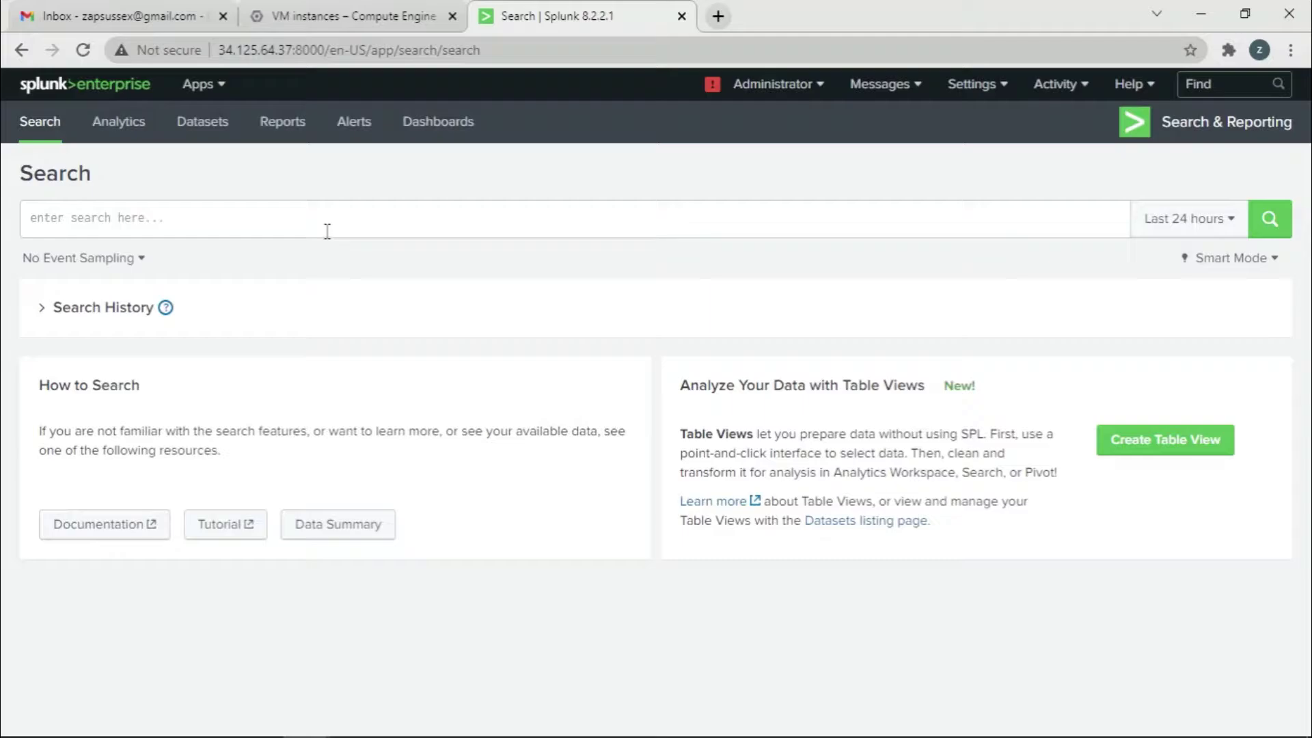
Enter the query index="logzz" via autocomplete and set the time range to All time
{"action": "left_click", "coordinate": [327, 231]}
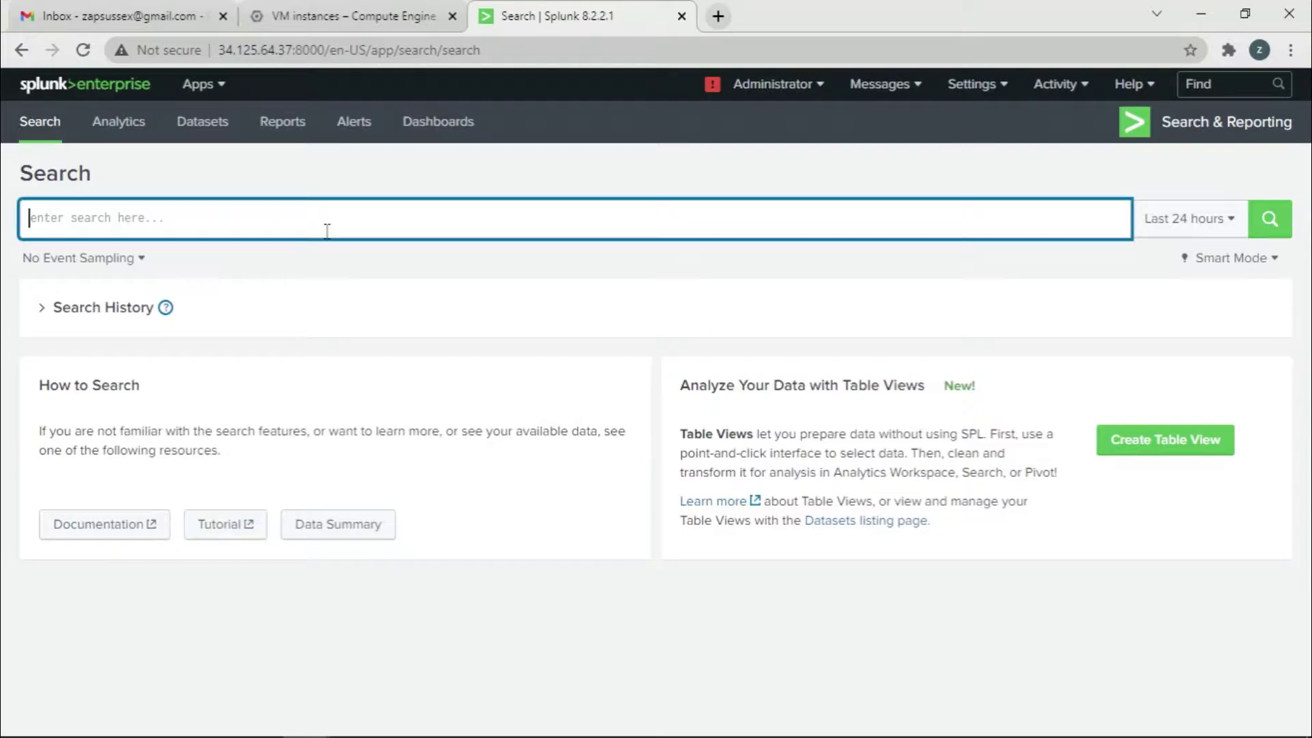
{"action": "type", "text": "inde"}
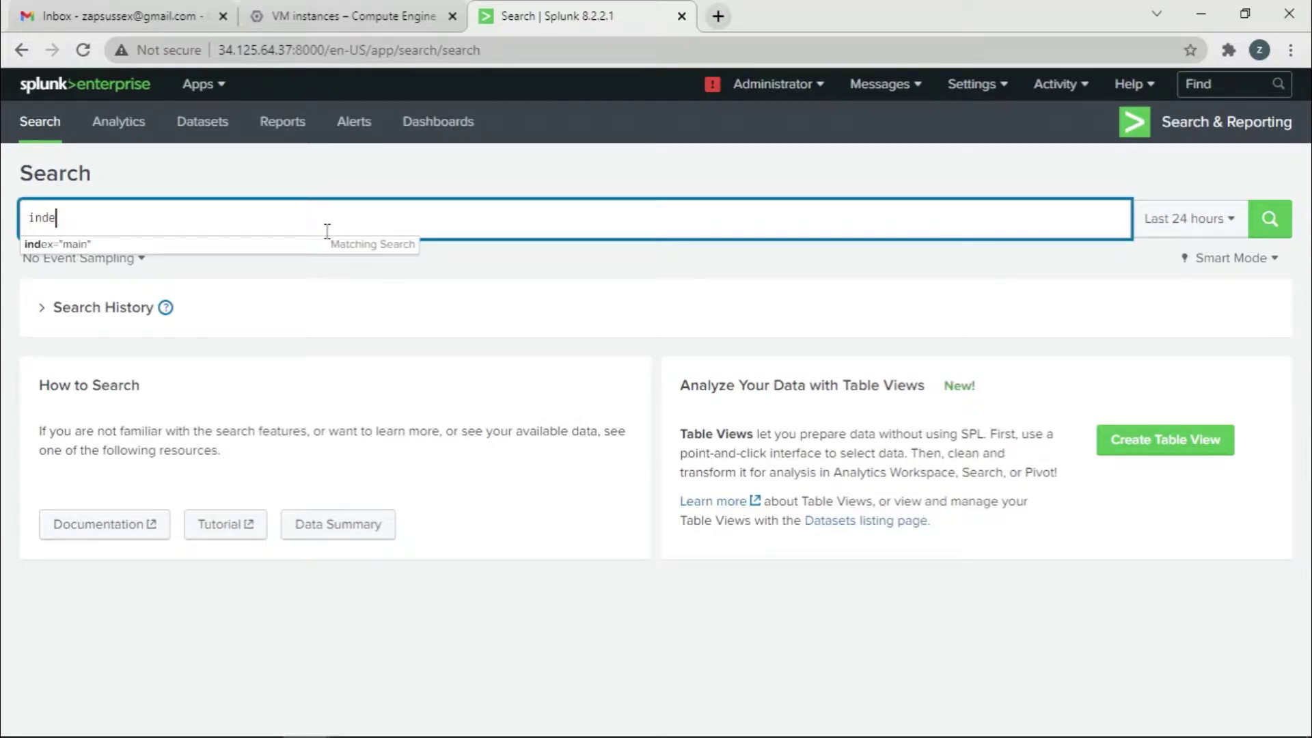
{"action": "key", "text": "Down"}
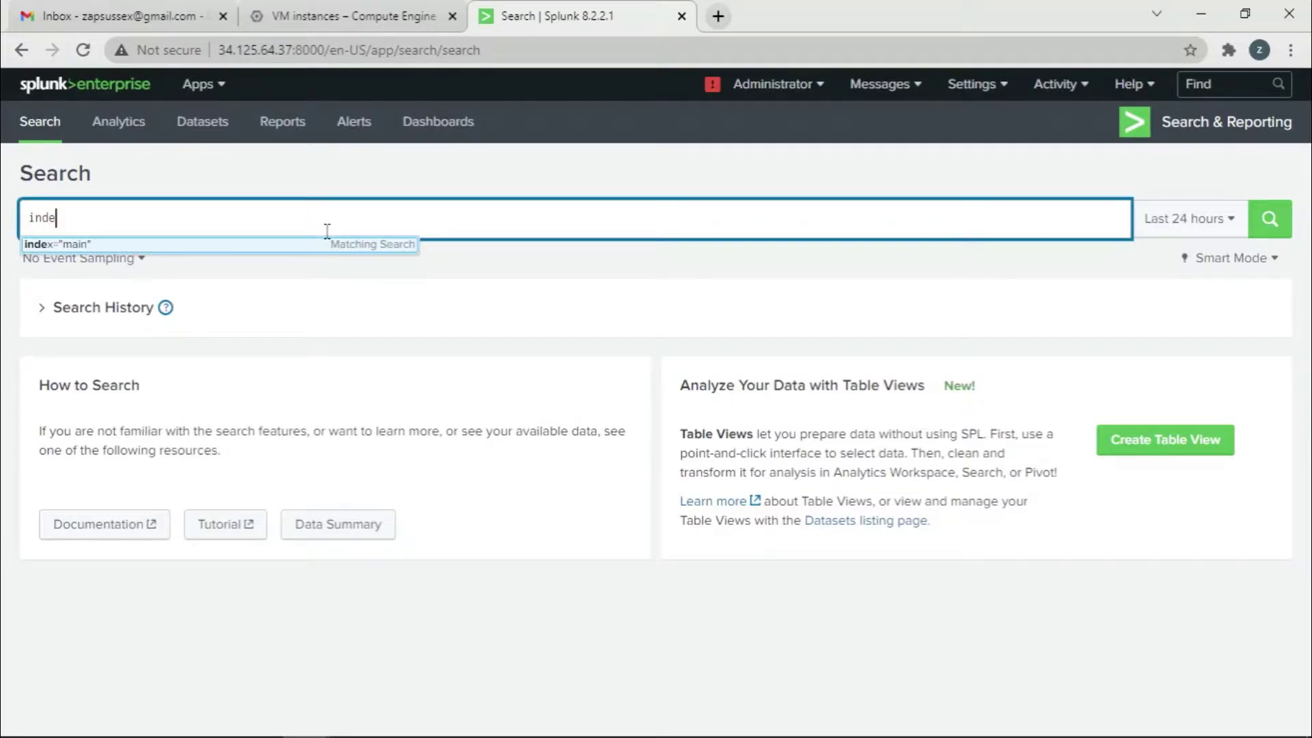
{"action": "key", "text": "Return"}
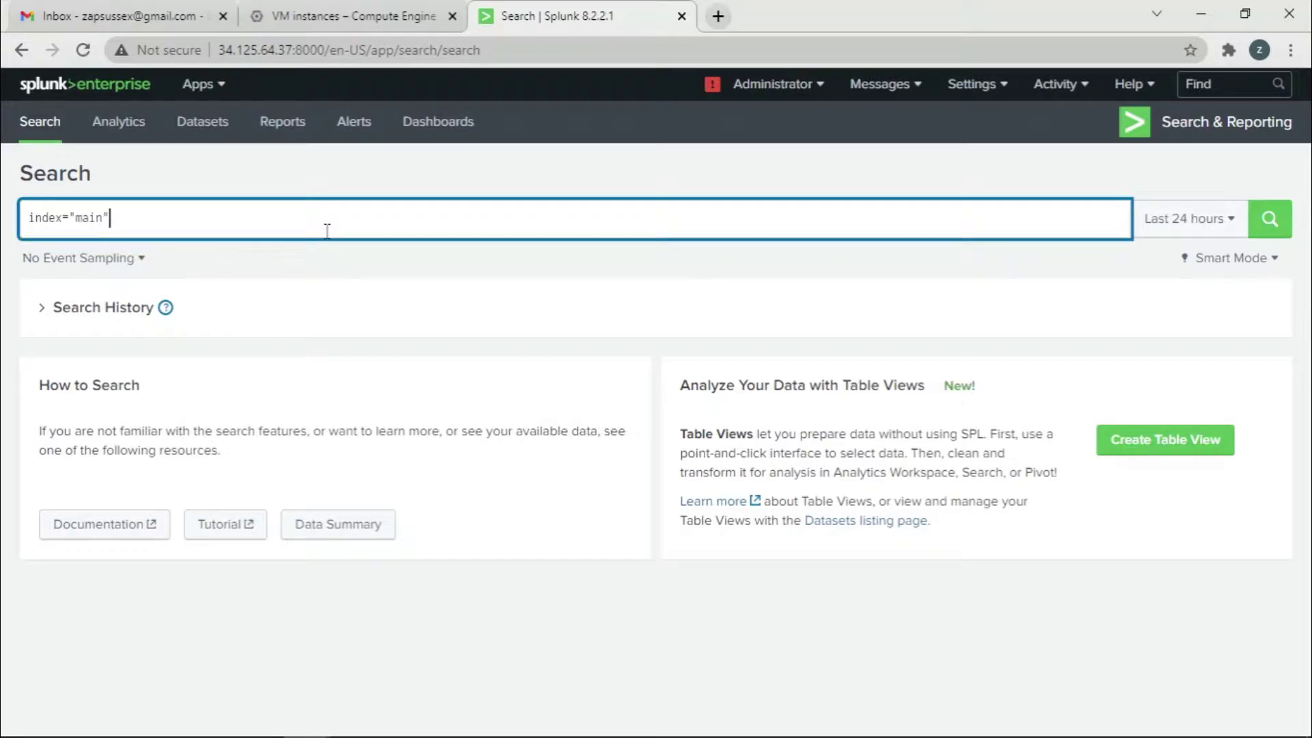
{"action": "key", "text": "BackSpace"}
{"action": "key", "text": "BackSpace"}
{"action": "key", "text": "BackSpace"}
{"action": "key", "text": "BackSpace"}
{"action": "key", "text": "BackSpace"}
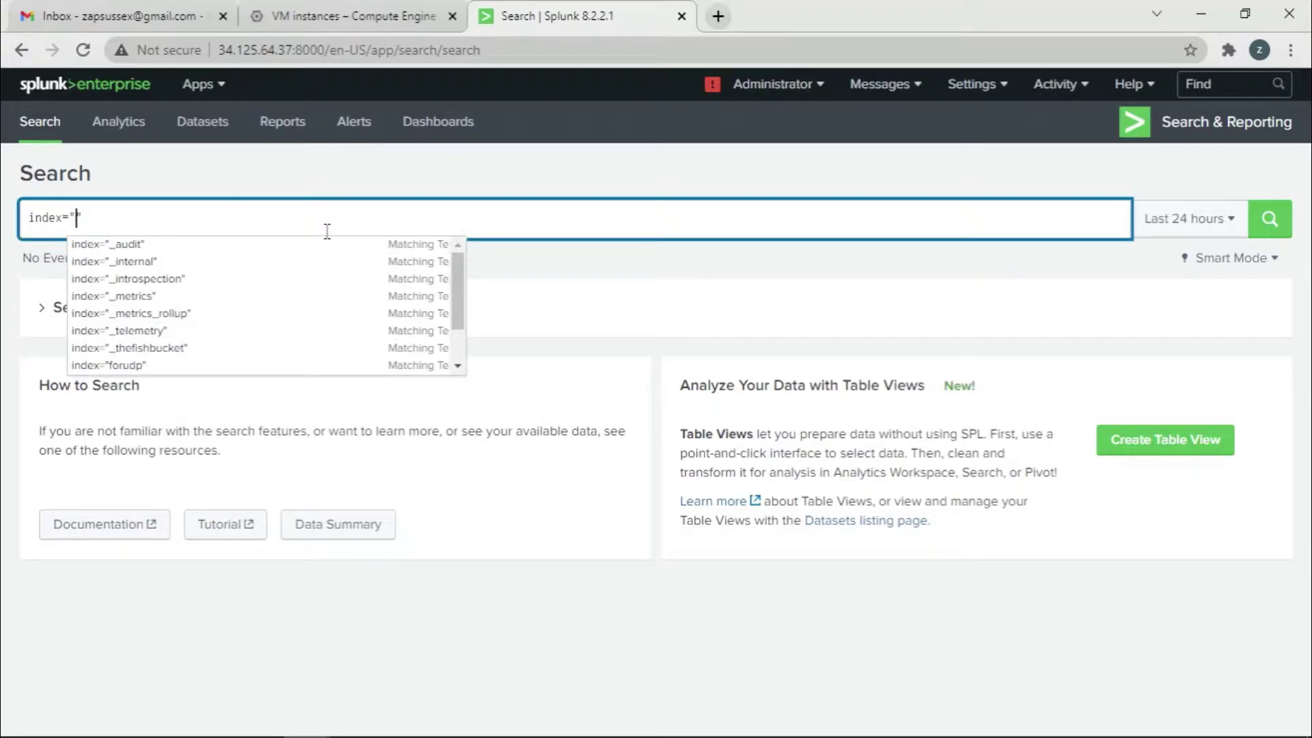
{"action": "type", "text": "lo"}
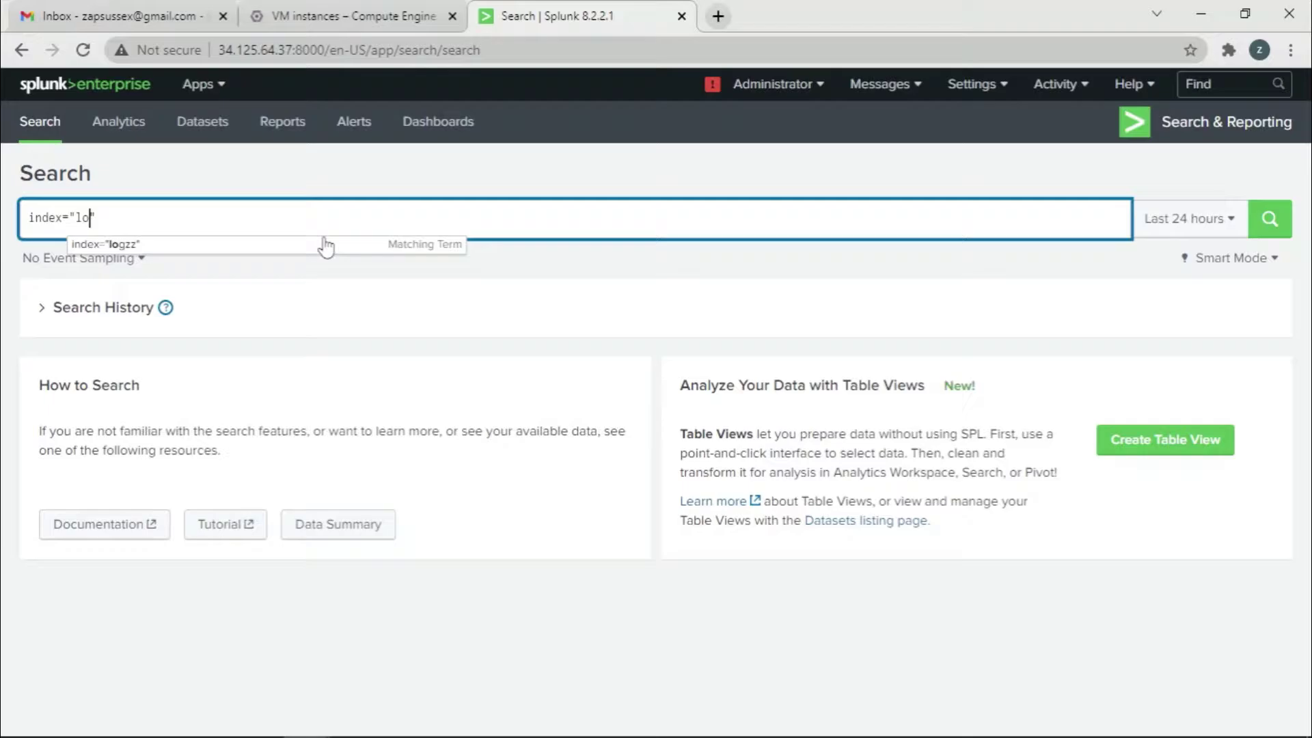
{"action": "left_click", "coordinate": [326, 246]}
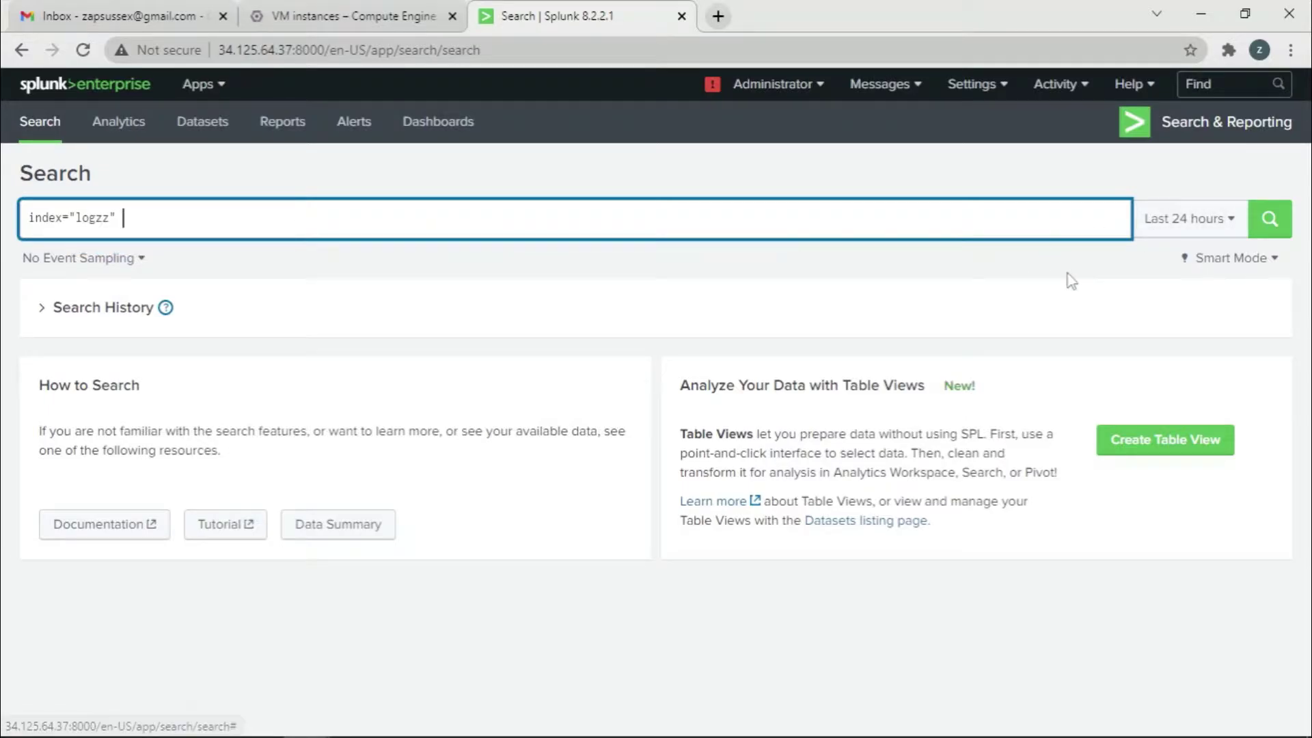
{"action": "left_click", "coordinate": [1176, 222]}
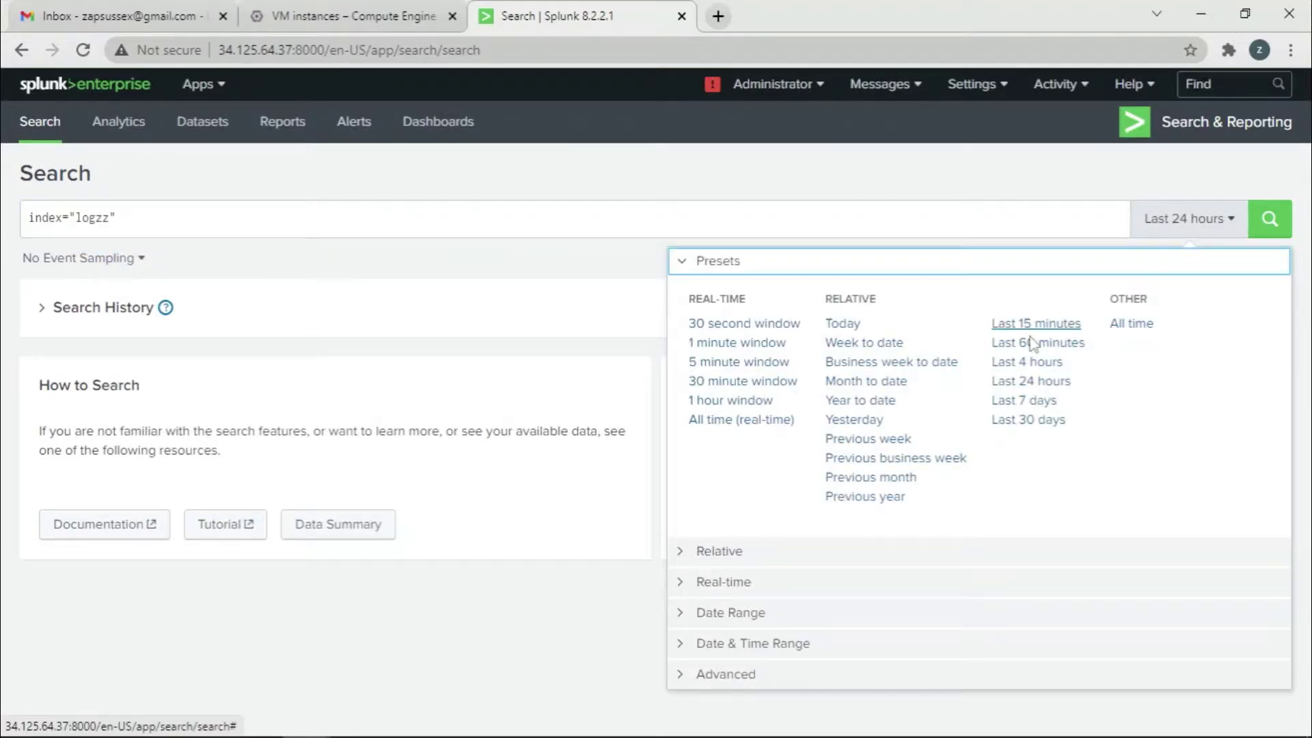
{"action": "left_click", "coordinate": [1134, 328]}
Run the index="logzz" search over All time and look over its 41 events
{"action": "left_click", "coordinate": [1267, 222]}
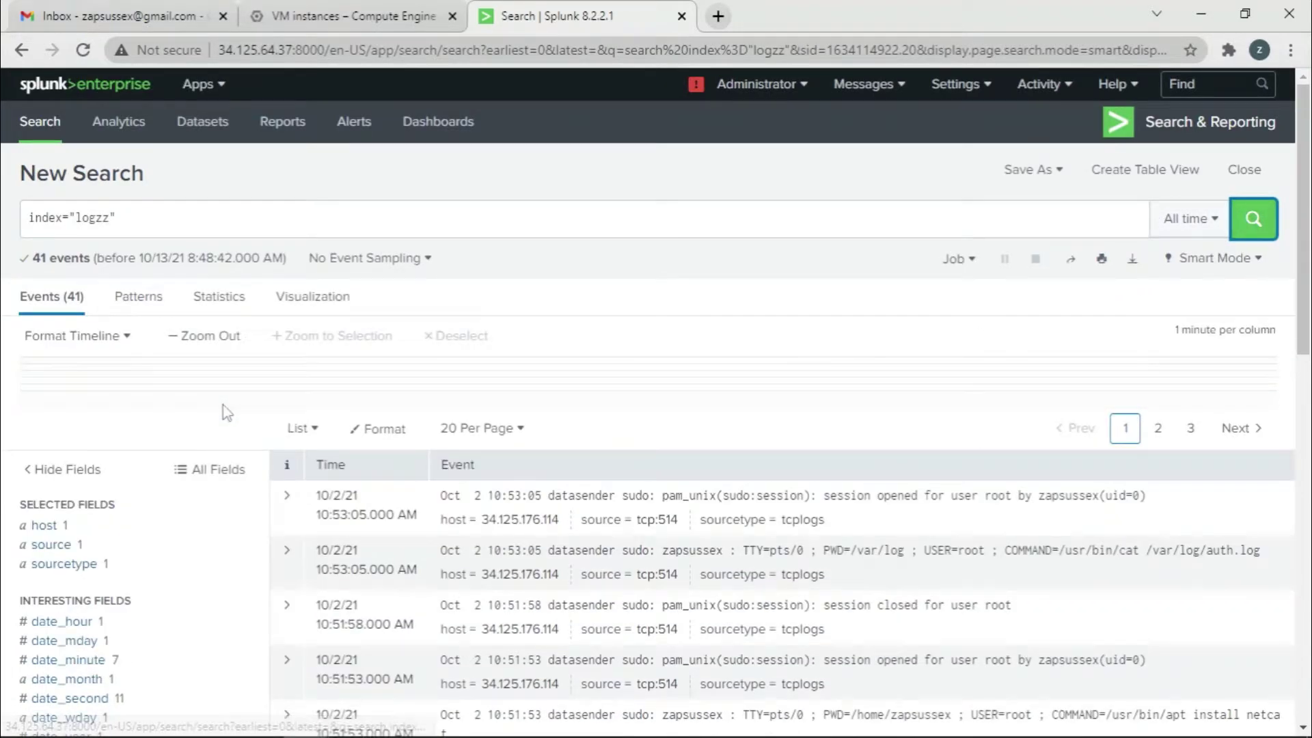
{"action": "scroll", "coordinate": [692, 578], "scroll_direction": "down", "scroll_amount": 10}
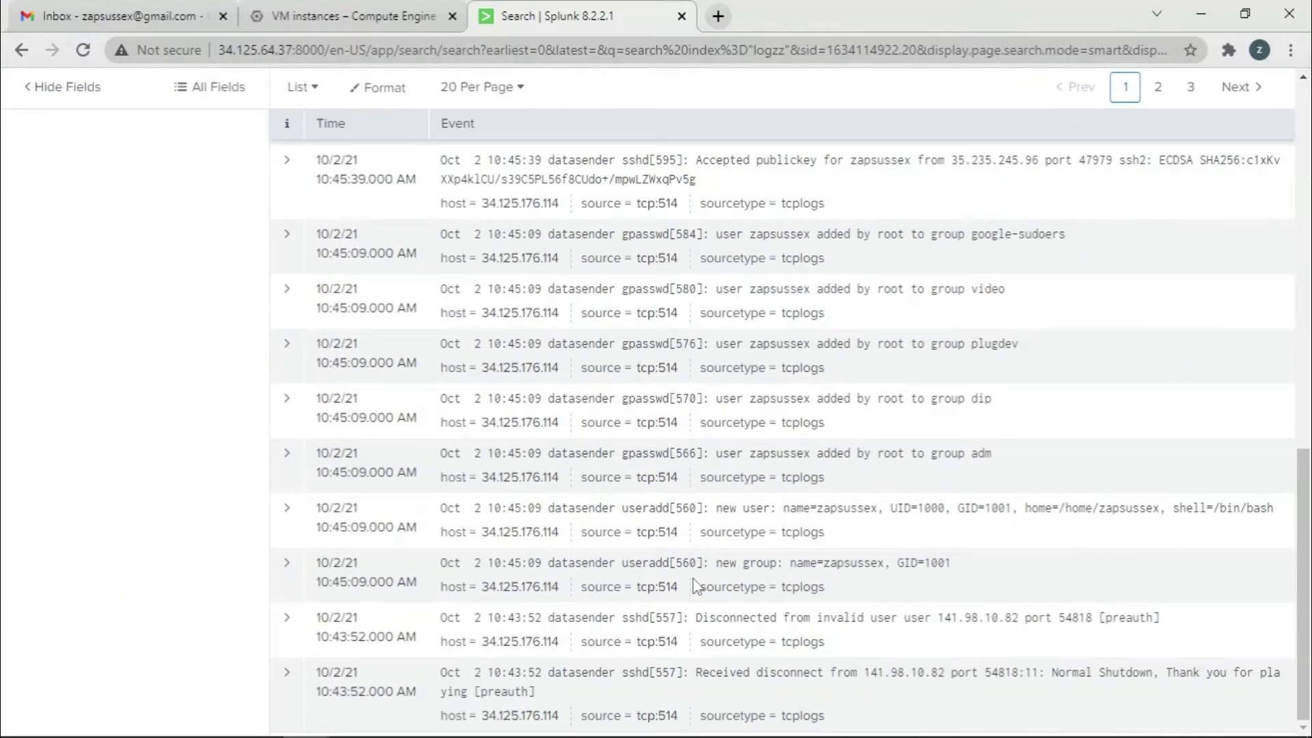
{"action": "scroll", "coordinate": [693, 578], "scroll_direction": "up", "scroll_amount": 12}
Append | delete to the logzz query and run it, which fails for insufficient privileges
{"action": "left_click", "coordinate": [248, 217]}
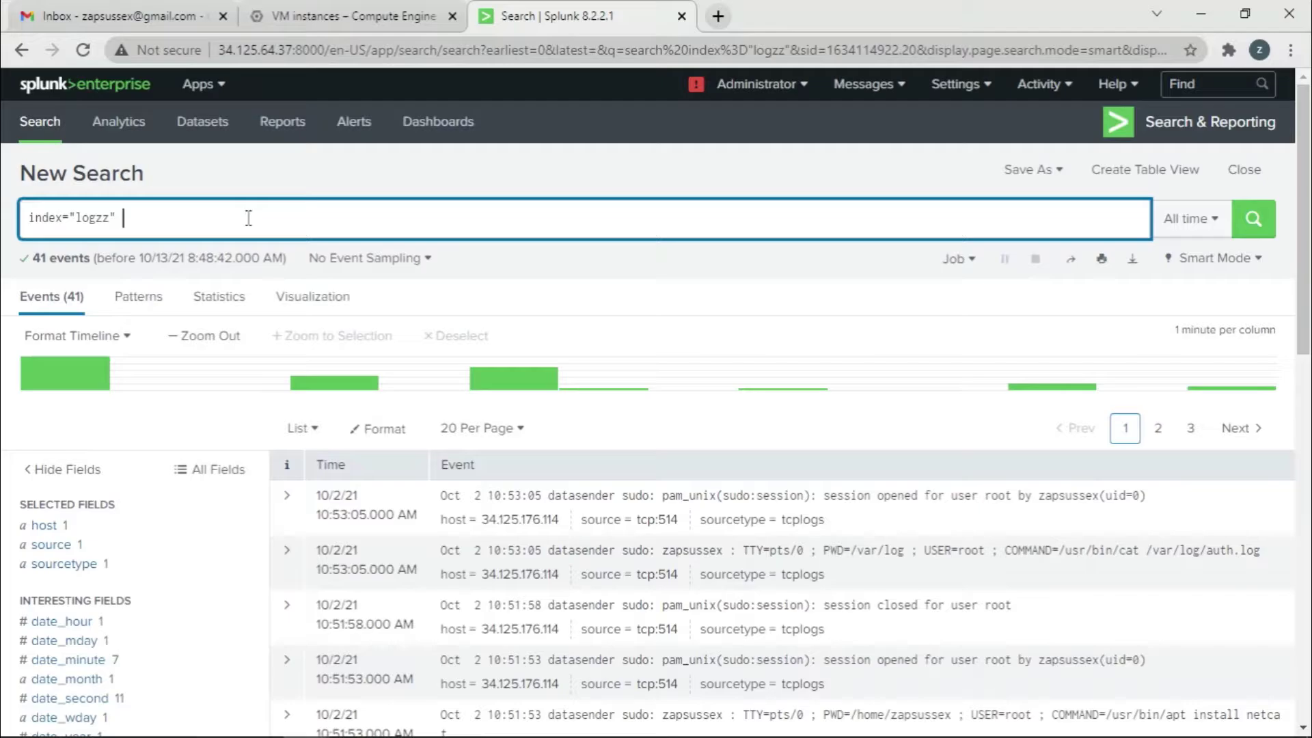
{"action": "type", "text": "|"}
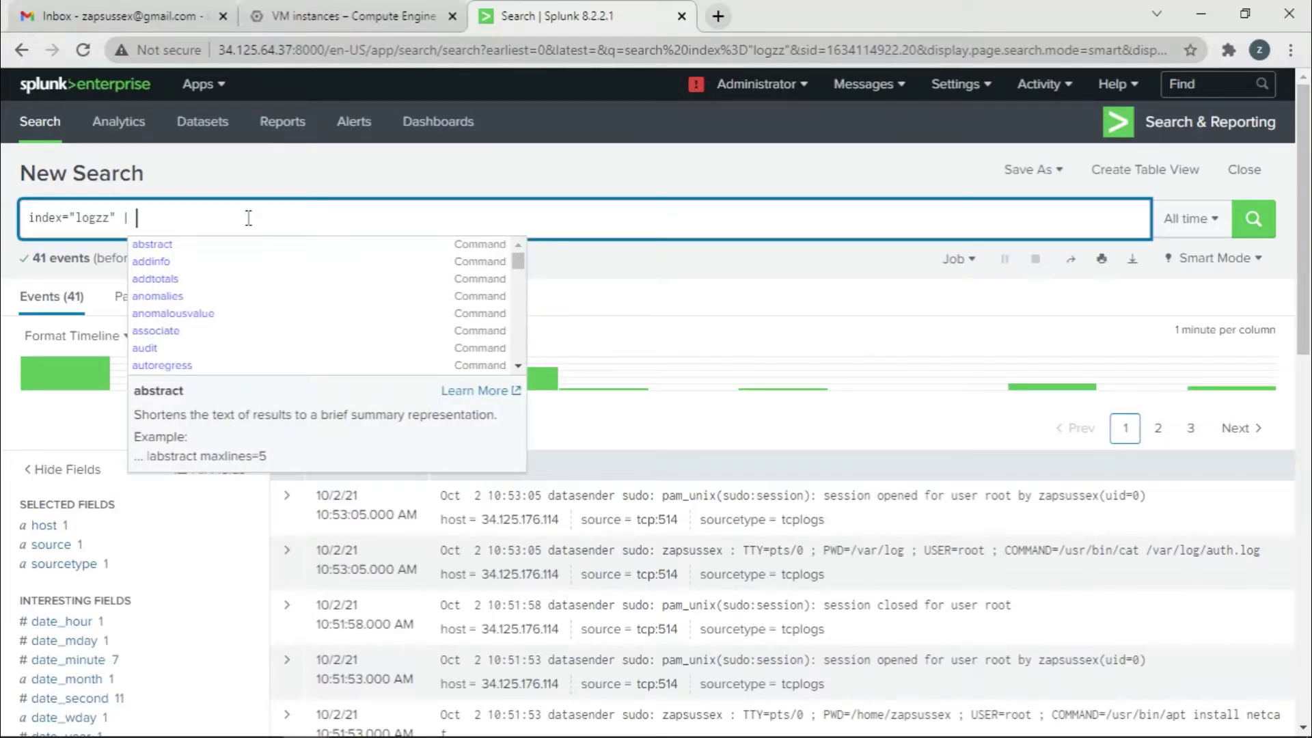
{"action": "type", "text": " de"}
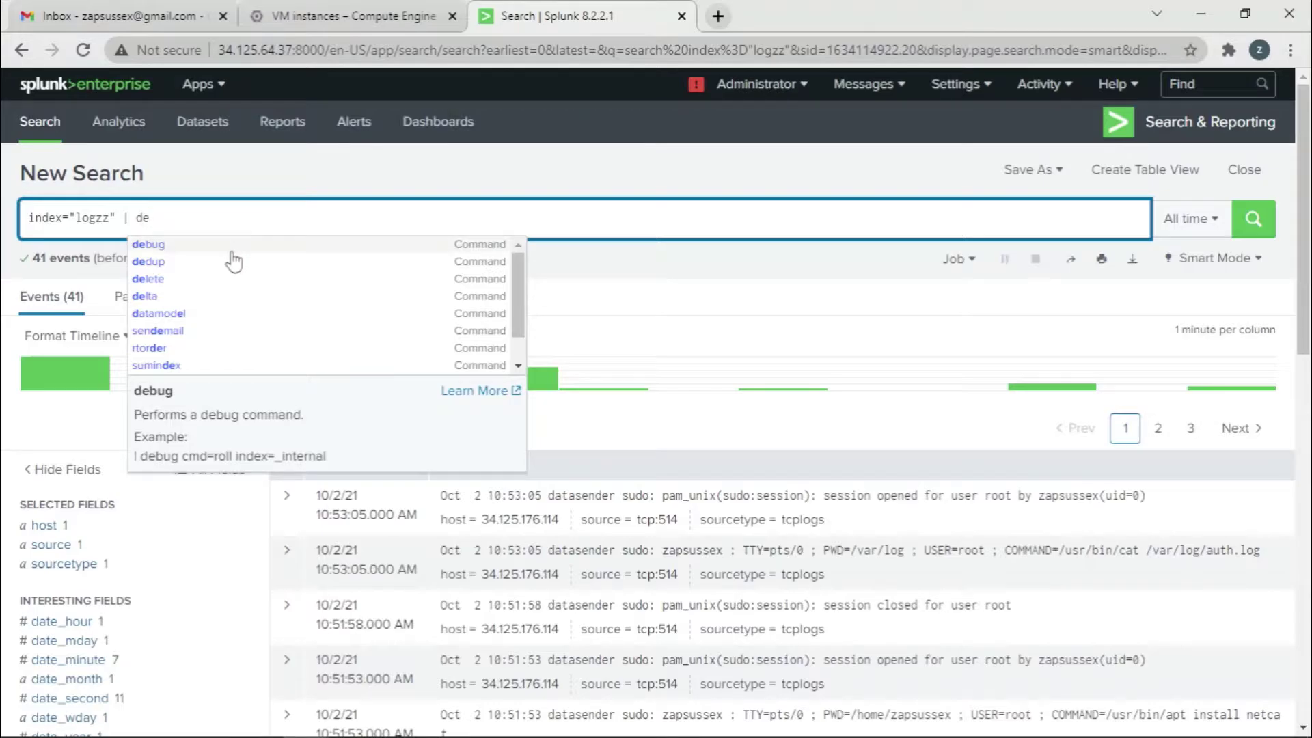
{"action": "left_click", "coordinate": [211, 280]}
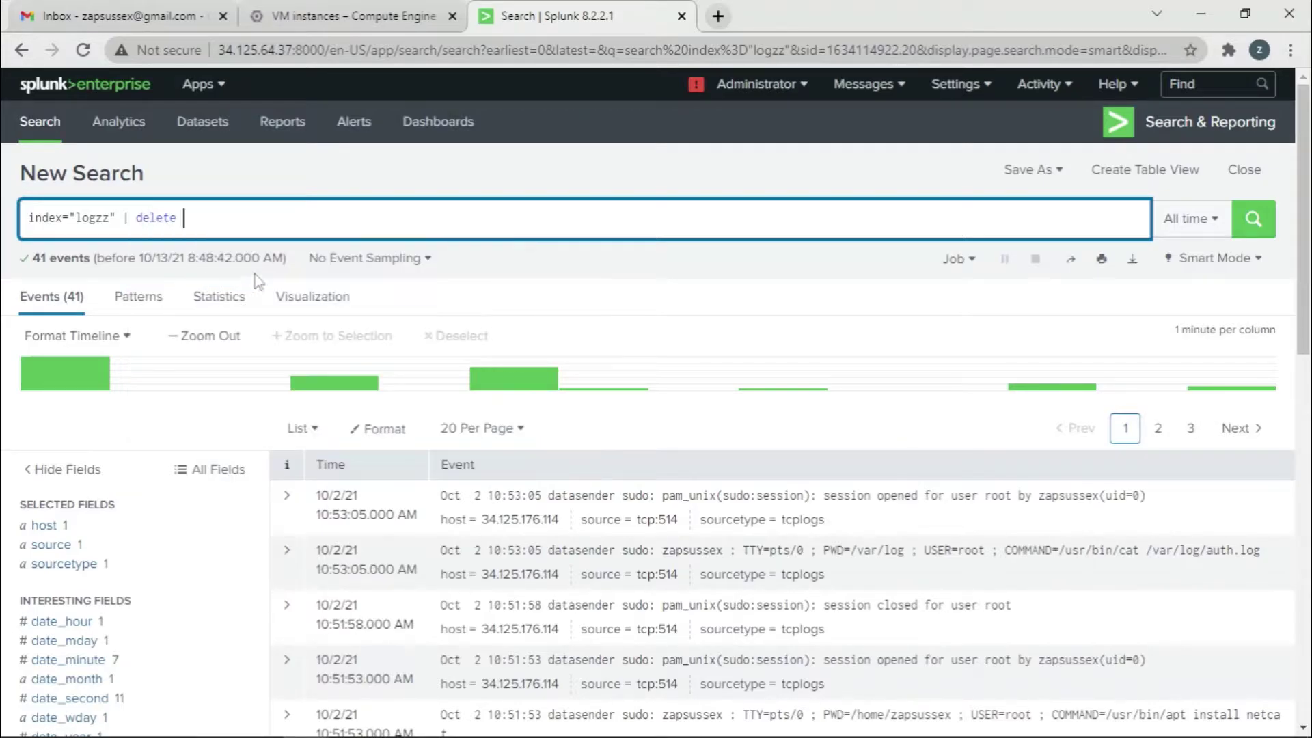
{"action": "left_click", "coordinate": [1252, 231]}
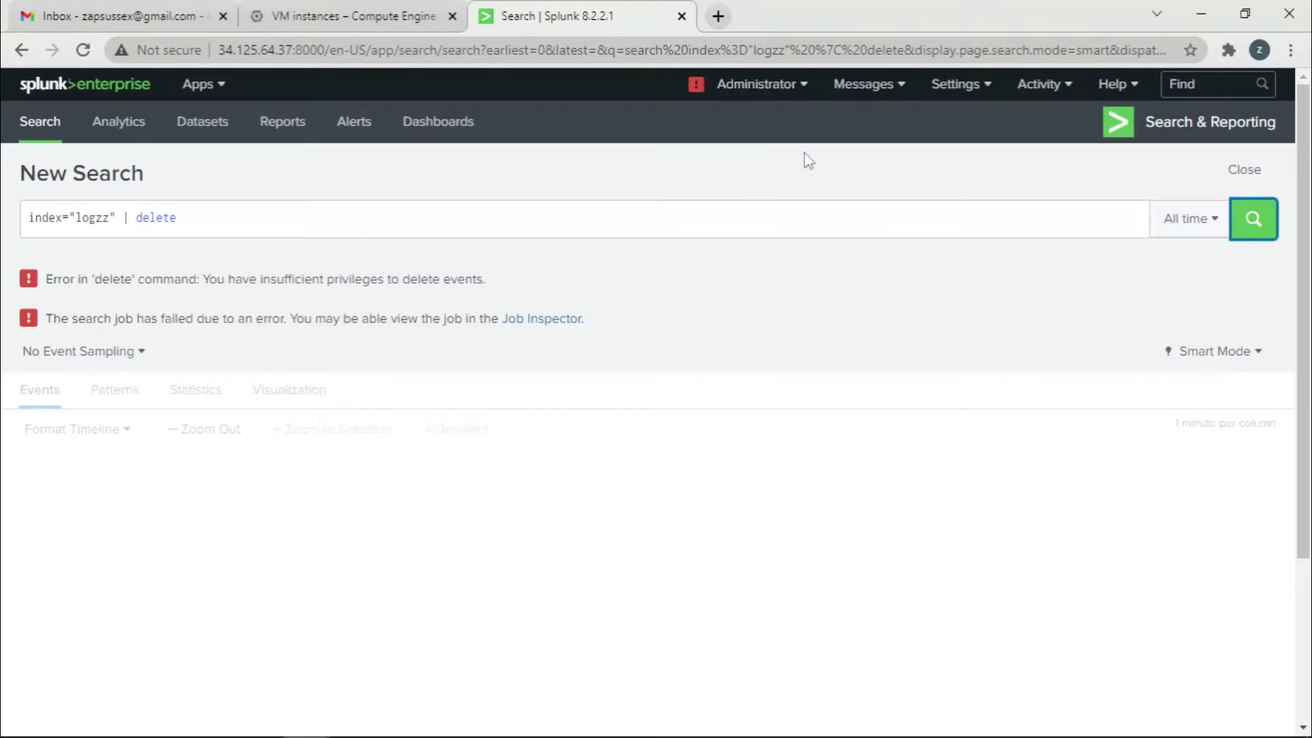
Open Account Settings from the Administrator menu, after closing the Preferences dialog unchanged
{"action": "left_click", "coordinate": [805, 98]}
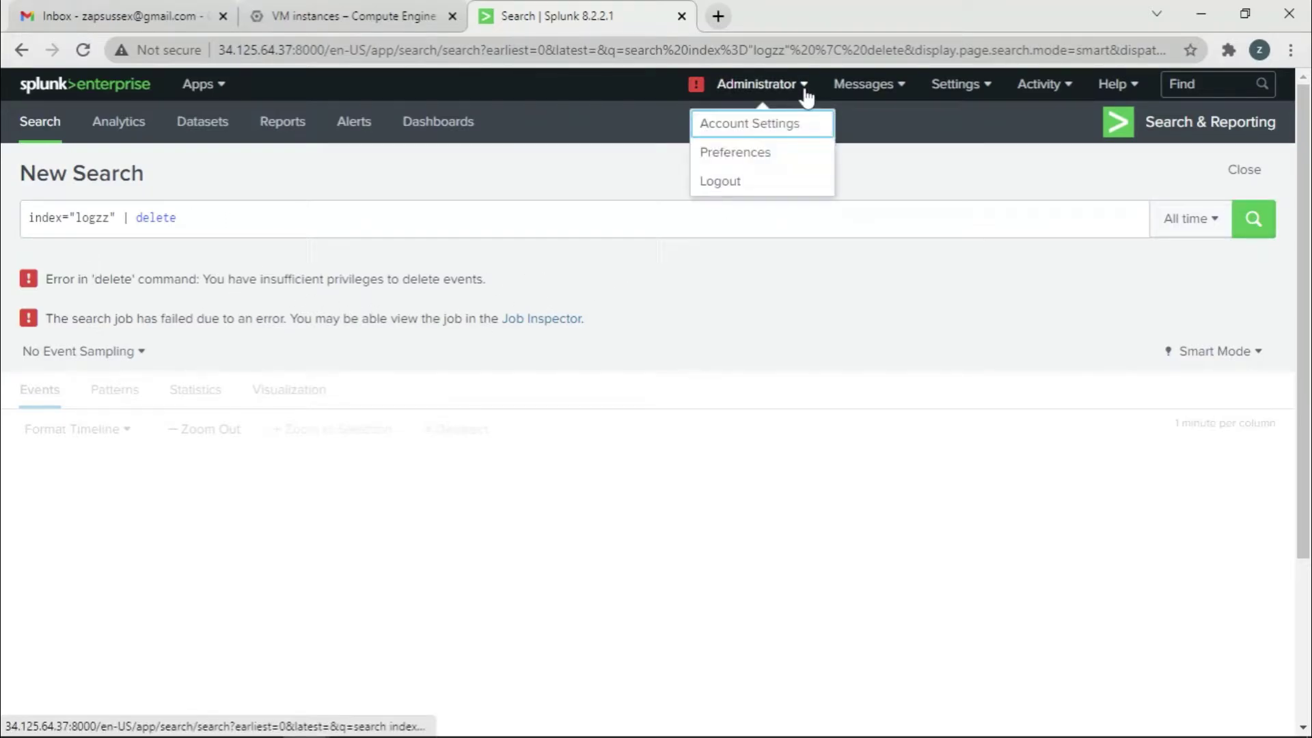
{"action": "left_click", "coordinate": [772, 154]}
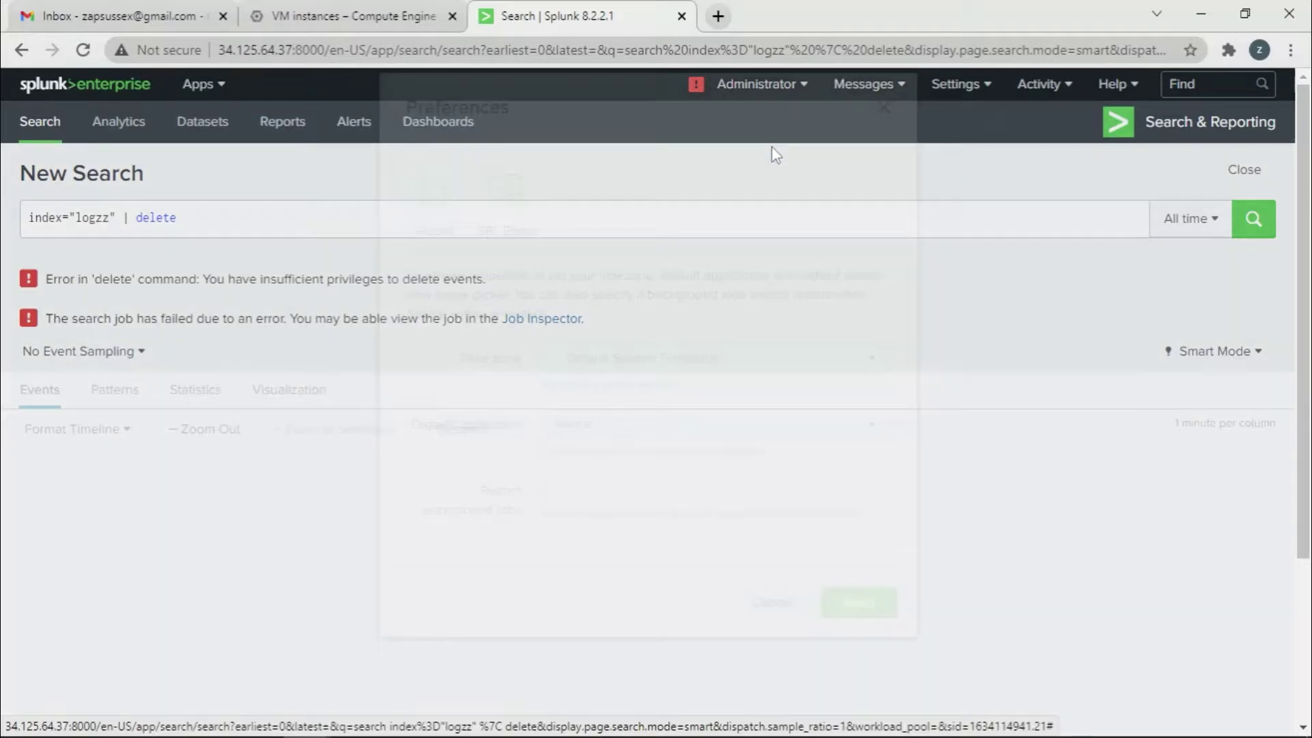
{"action": "left_click", "coordinate": [879, 142]}
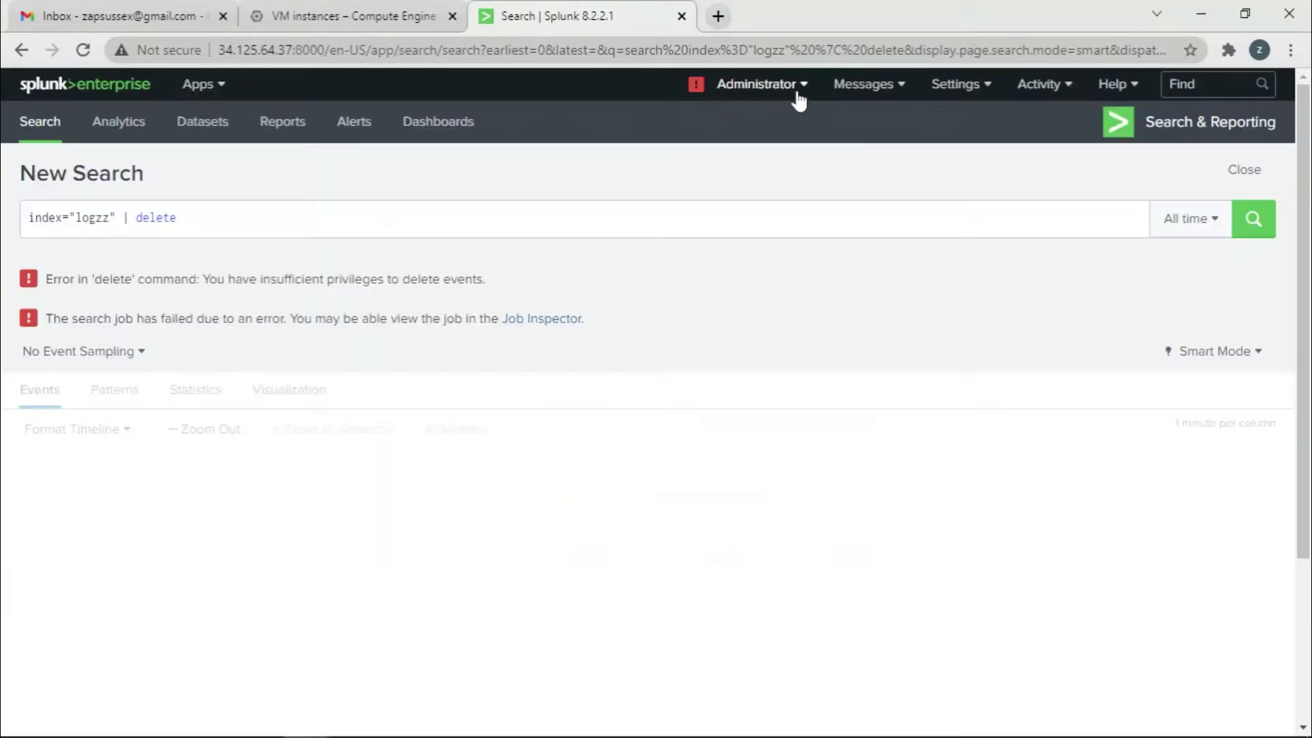
{"action": "left_click", "coordinate": [798, 93]}
{"action": "left_click", "coordinate": [754, 133]}
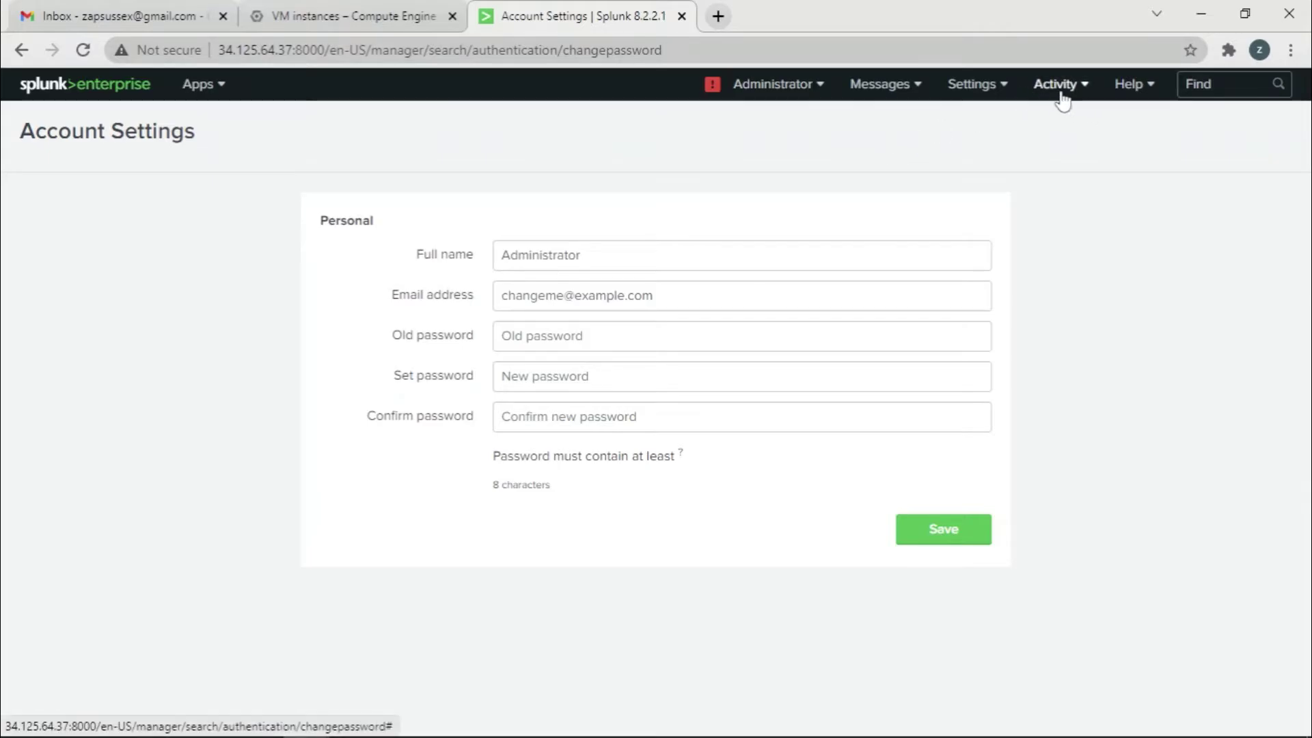
Go to Settings > Roles to list the admin, can_delete, power, splunk-system-role and user roles
{"action": "left_click", "coordinate": [973, 85]}
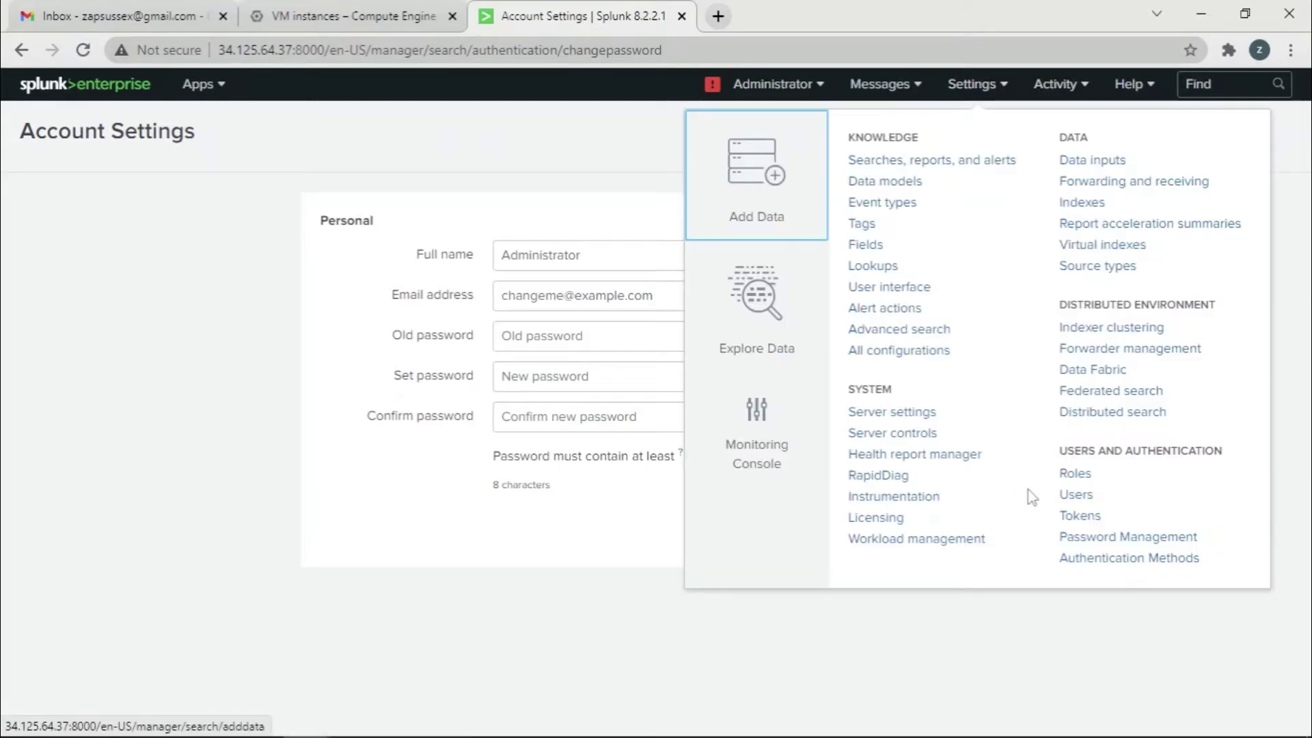
{"action": "left_click", "coordinate": [1082, 478]}
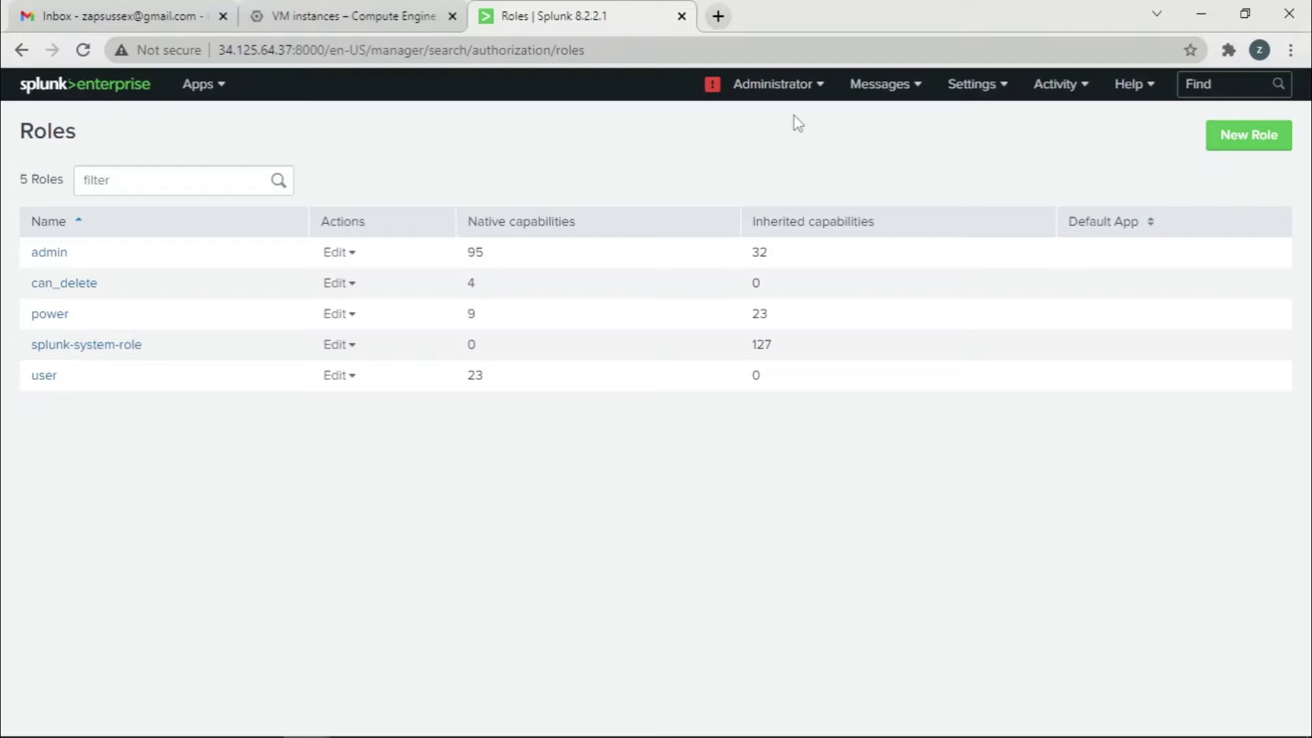
Review the admin role's capability list, confirming delete_by_keyword is missing, then close it
{"action": "left_click", "coordinate": [339, 252]}
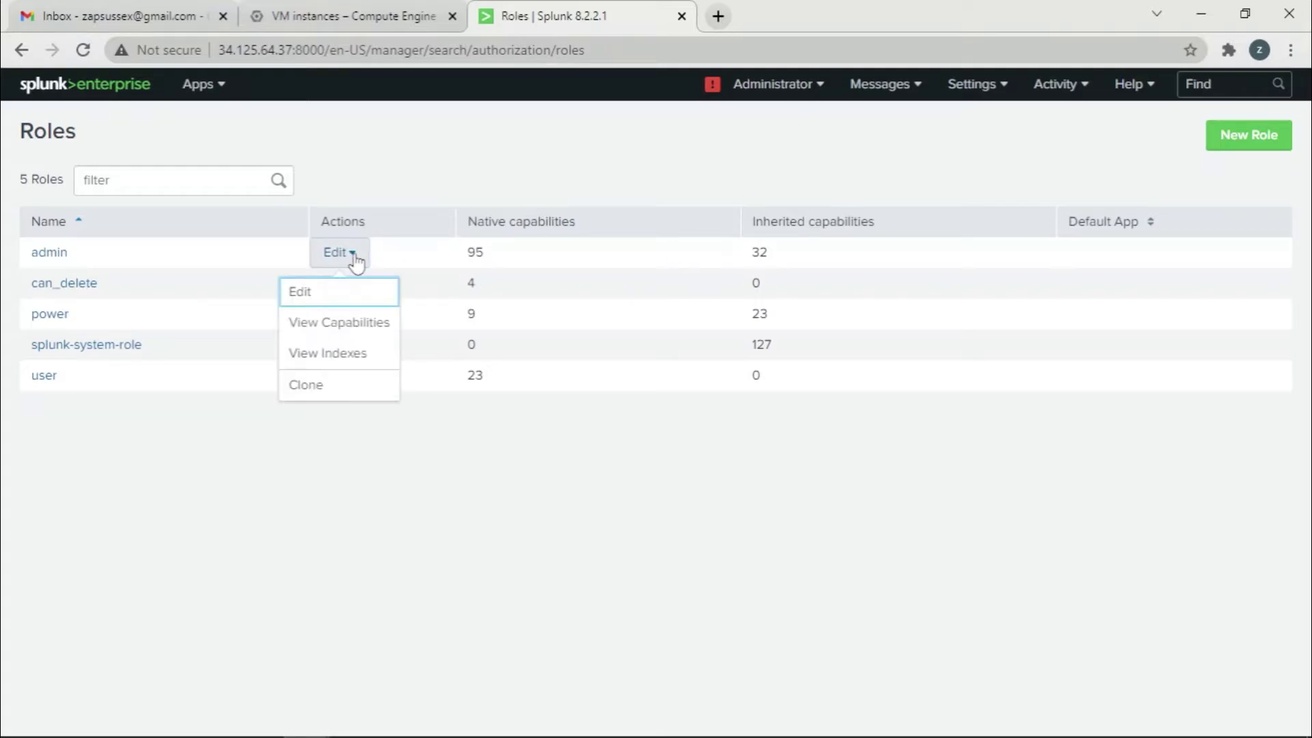
{"action": "left_click", "coordinate": [337, 321]}
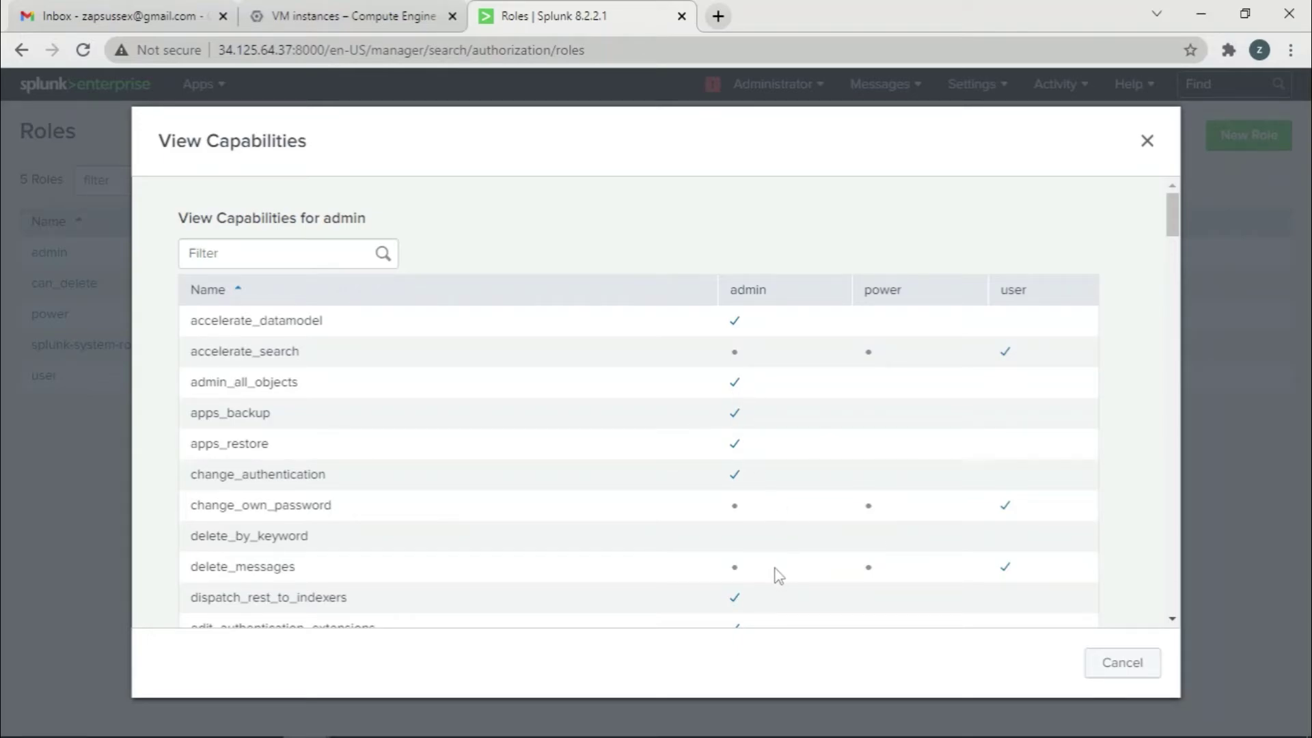
{"action": "scroll", "coordinate": [778, 576], "scroll_direction": "down", "scroll_amount": 12}
{"action": "scroll", "coordinate": [776, 569], "scroll_direction": "up", "scroll_amount": 11}
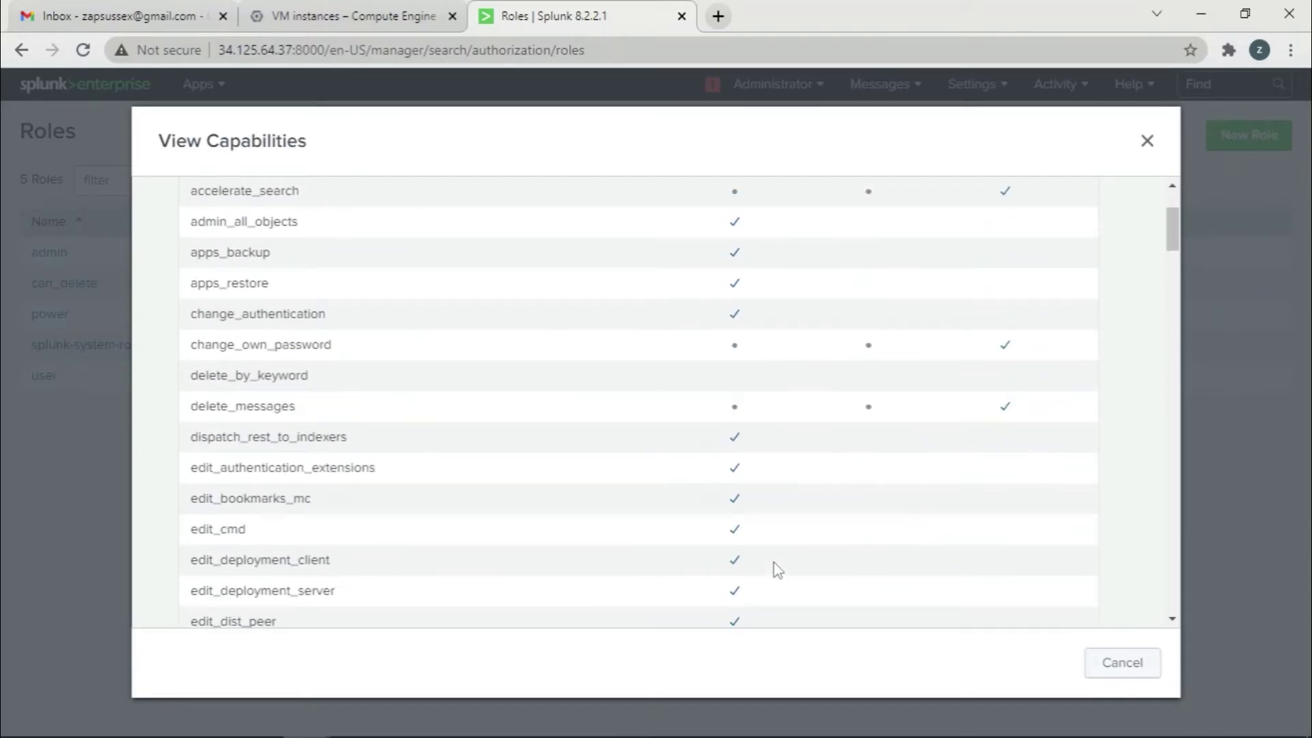
{"action": "scroll", "coordinate": [774, 562], "scroll_direction": "up", "scroll_amount": 3}
{"action": "left_click", "coordinate": [1123, 662]}
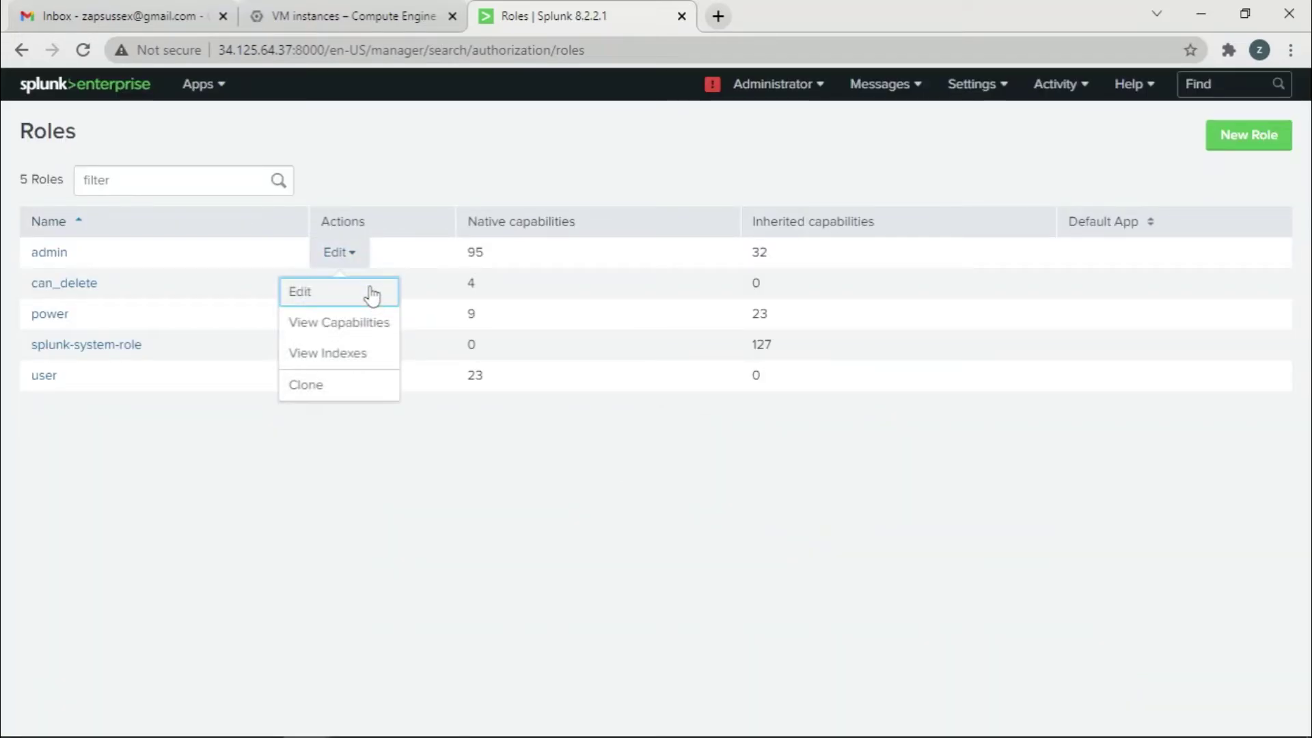
Edit the admin role to inherit from can_delete, check its capabilities, and save
{"action": "left_click", "coordinate": [341, 294]}
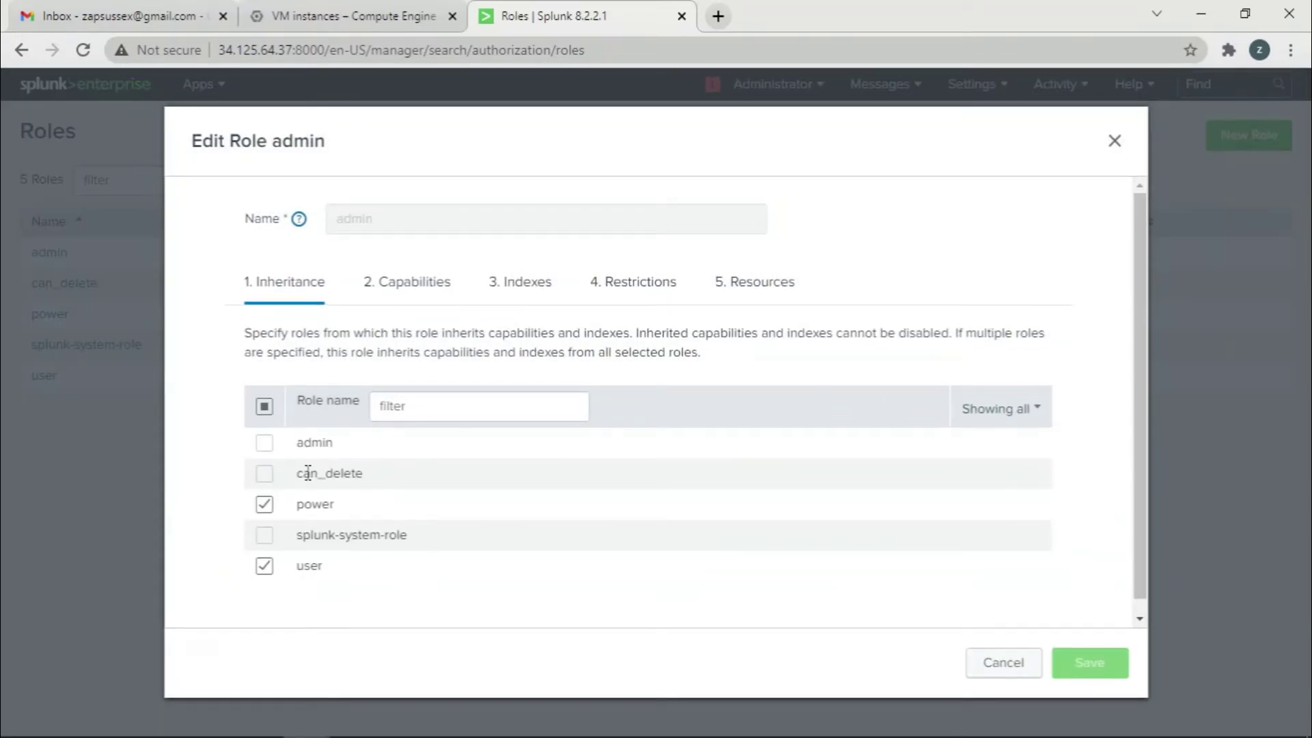
{"action": "left_click", "coordinate": [264, 474]}
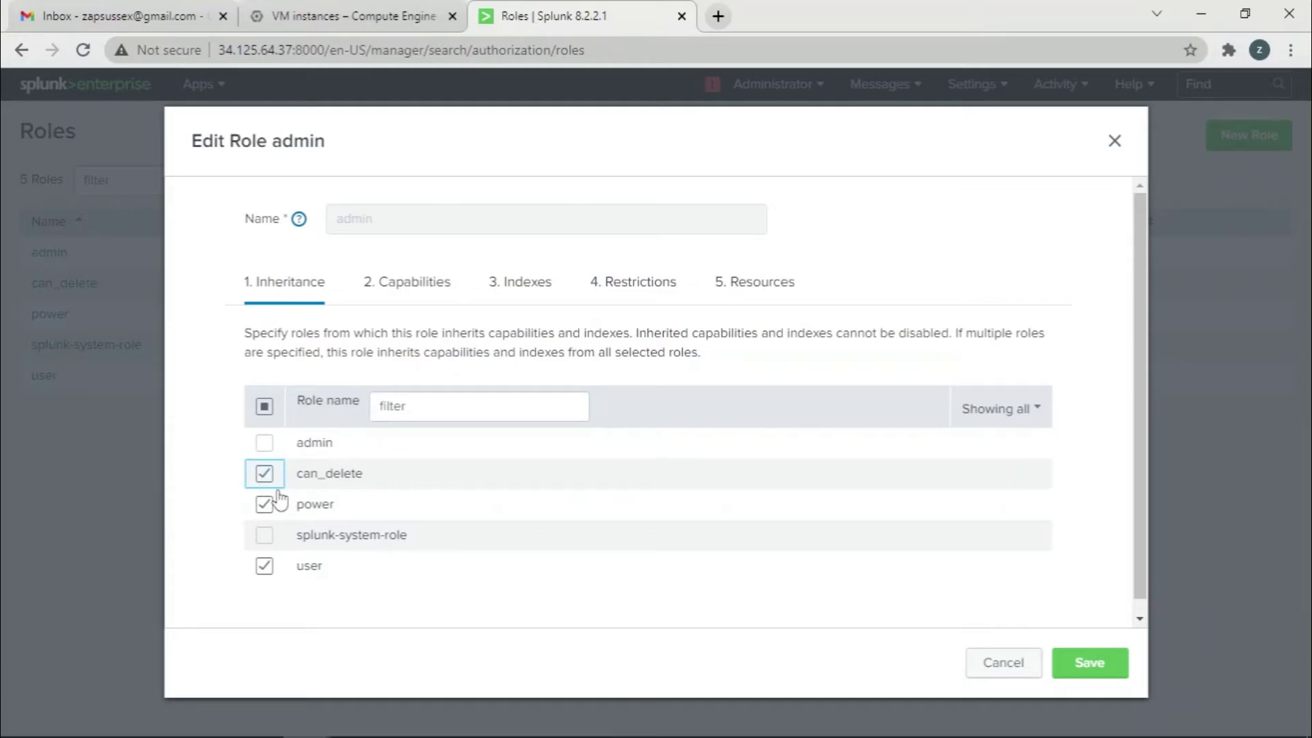
{"action": "left_click", "coordinate": [405, 299]}
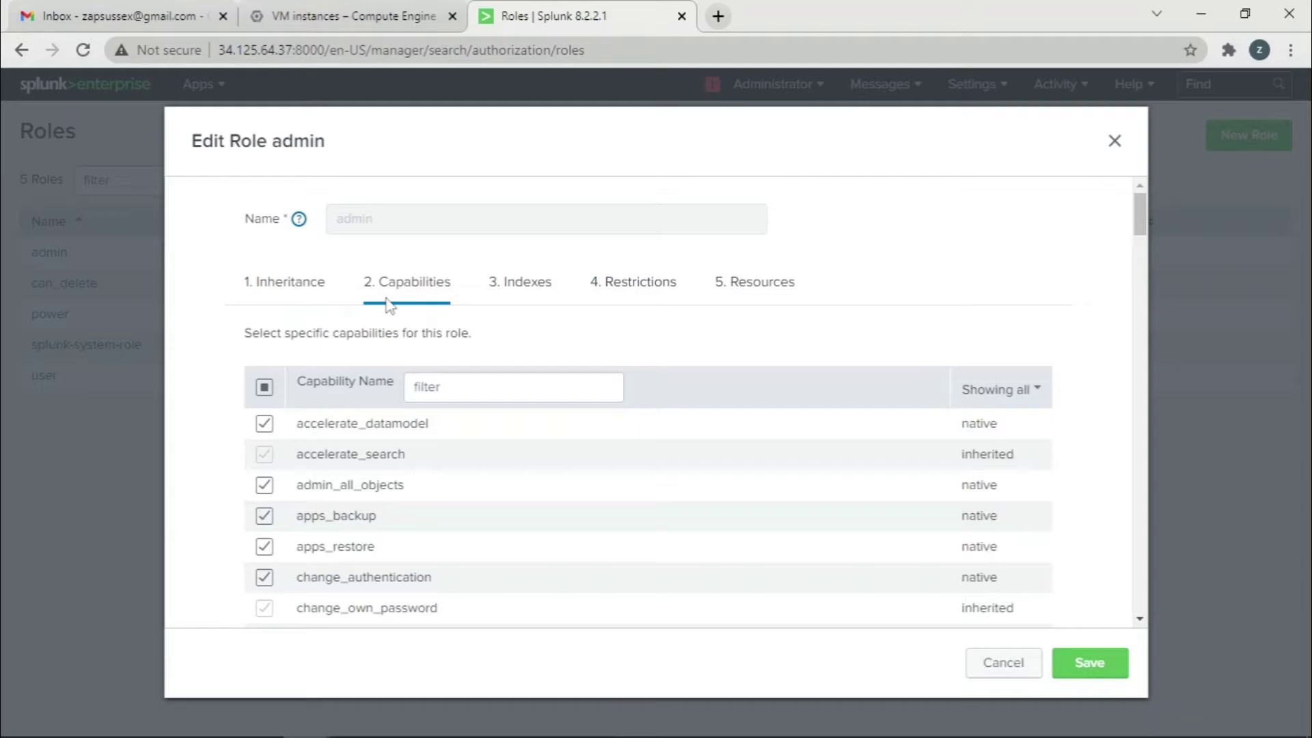
{"action": "scroll", "coordinate": [367, 515], "scroll_direction": "down", "scroll_amount": 2}
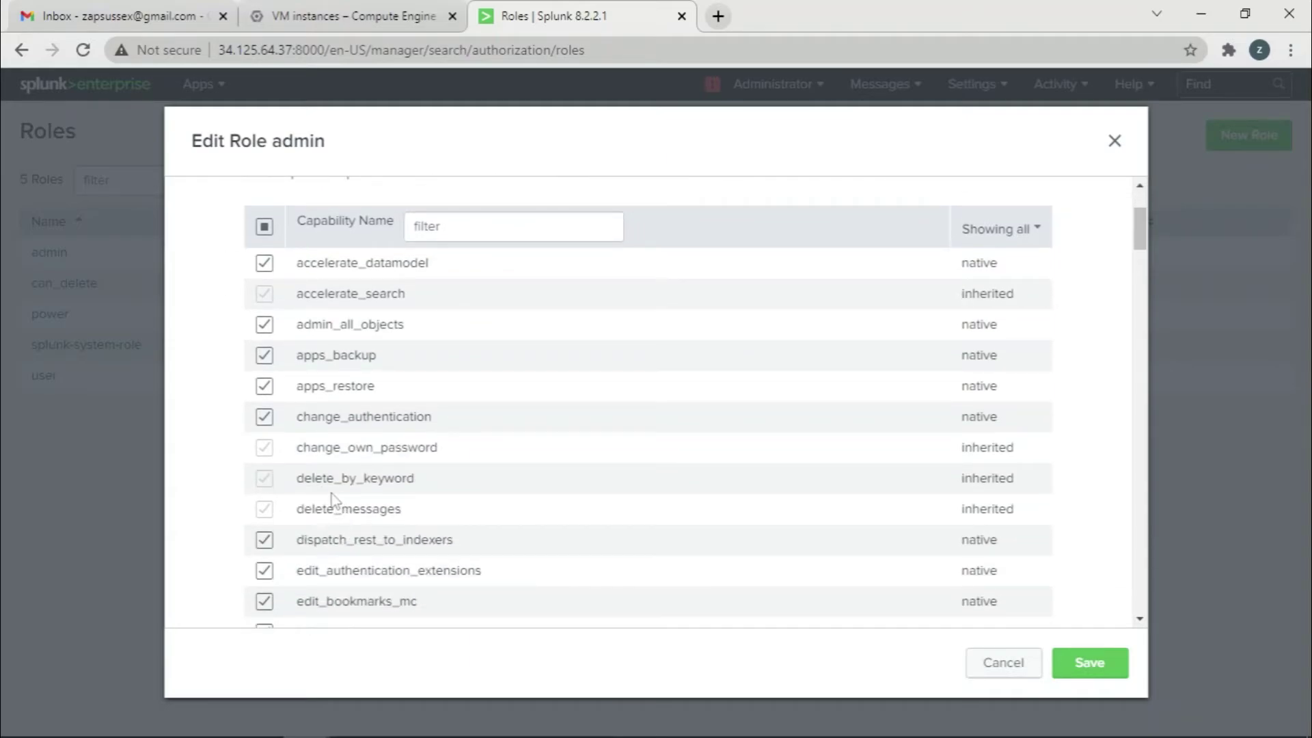
{"action": "scroll", "coordinate": [525, 334], "scroll_direction": "up", "scroll_amount": 2}
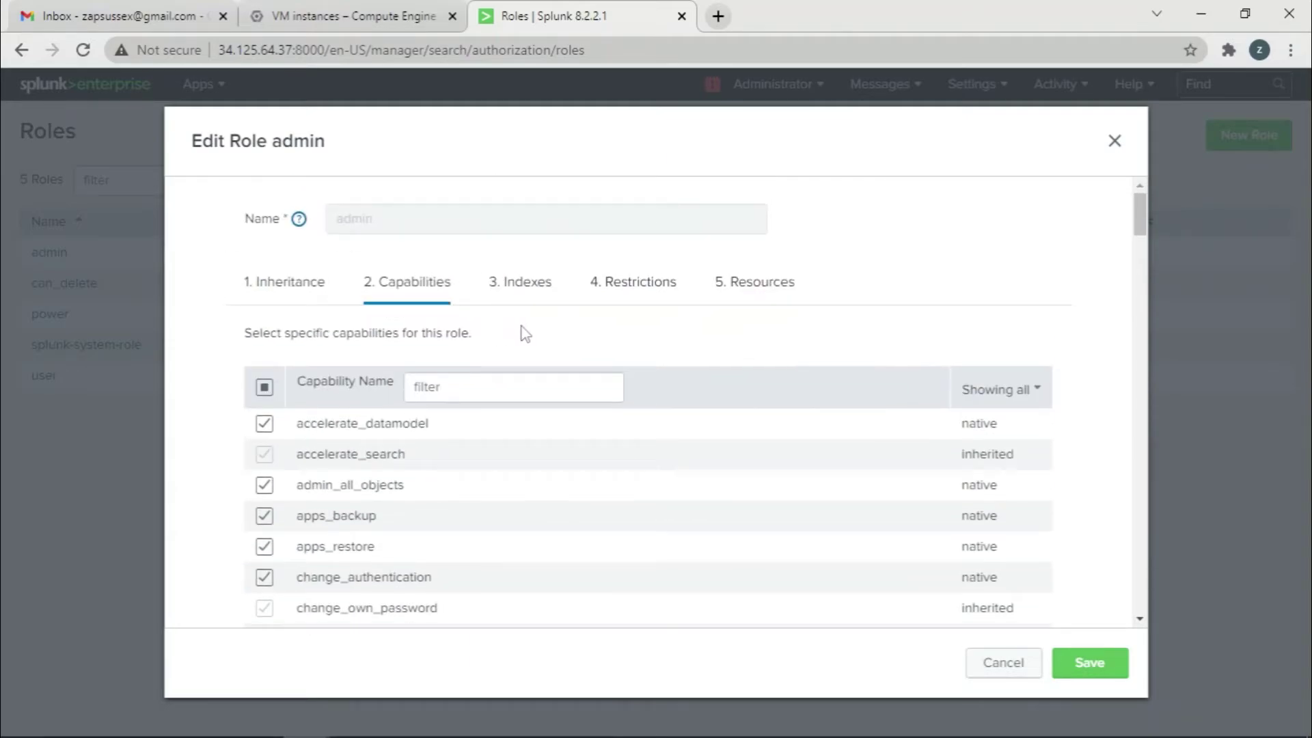
{"action": "left_click", "coordinate": [1104, 660]}
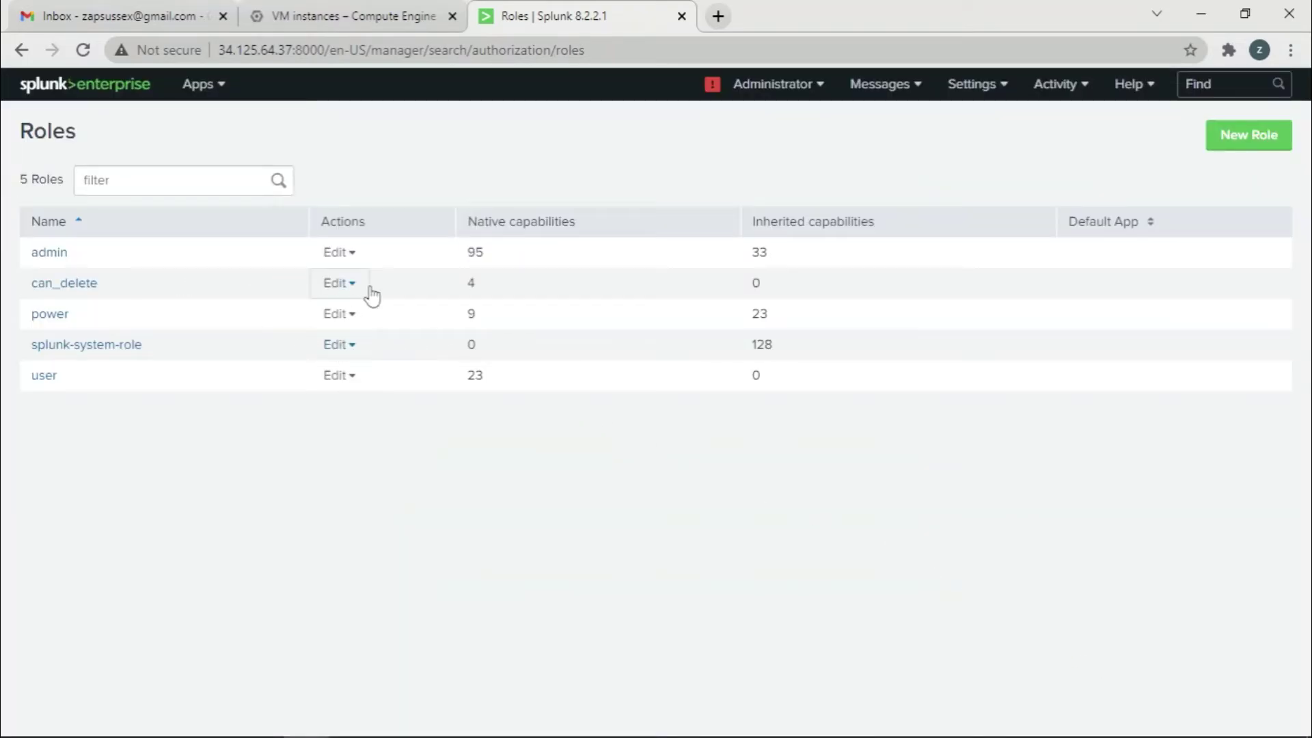
Verify admin now has delete_by_keyword via can_delete, then return to Search & Reporting
{"action": "left_click", "coordinate": [344, 254]}
{"action": "left_click", "coordinate": [356, 322]}
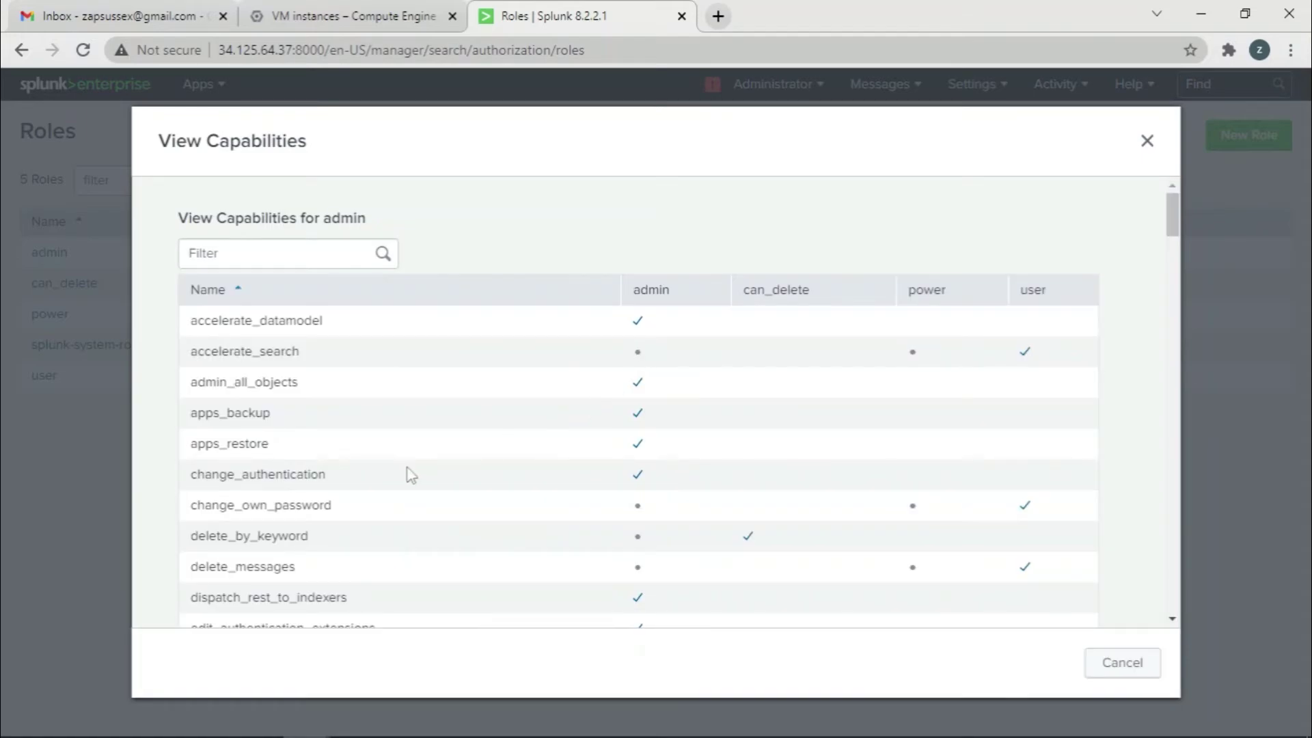
{"action": "scroll", "coordinate": [259, 467], "scroll_direction": "down", "scroll_amount": 2}
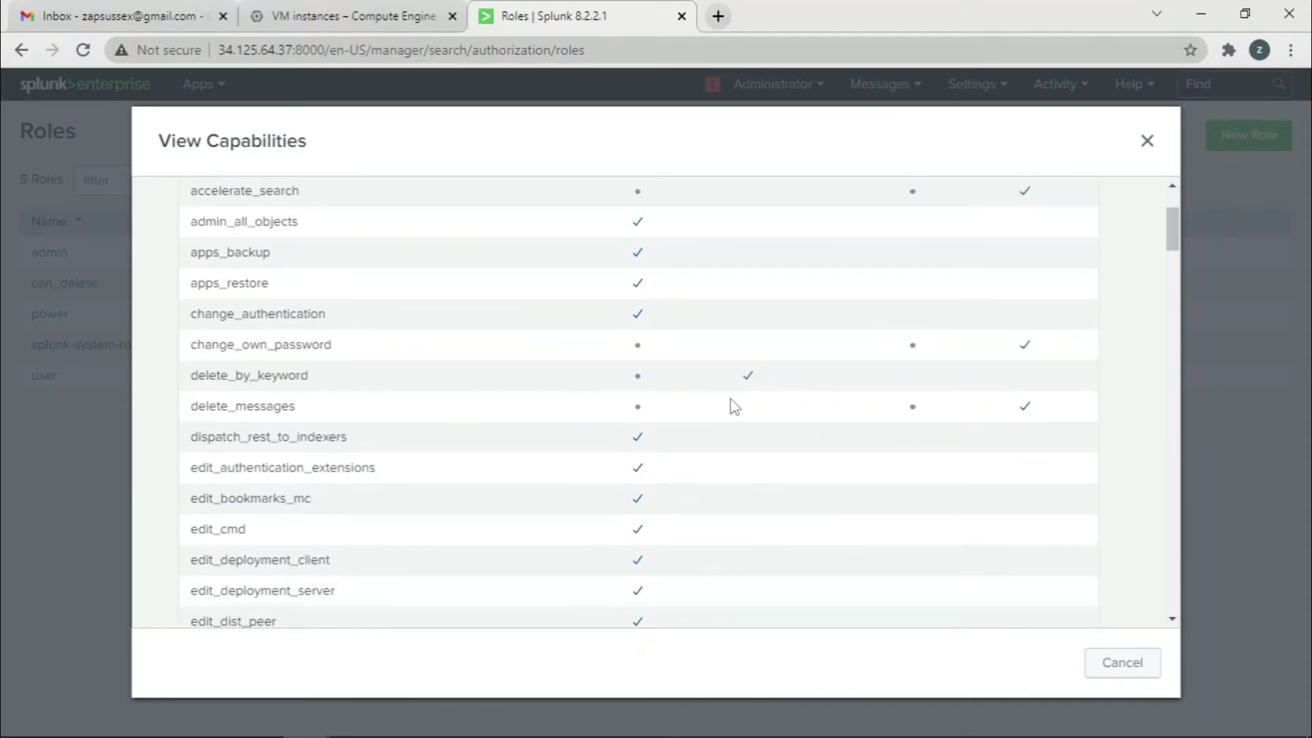
{"action": "scroll", "coordinate": [686, 381], "scroll_direction": "up", "scroll_amount": 2}
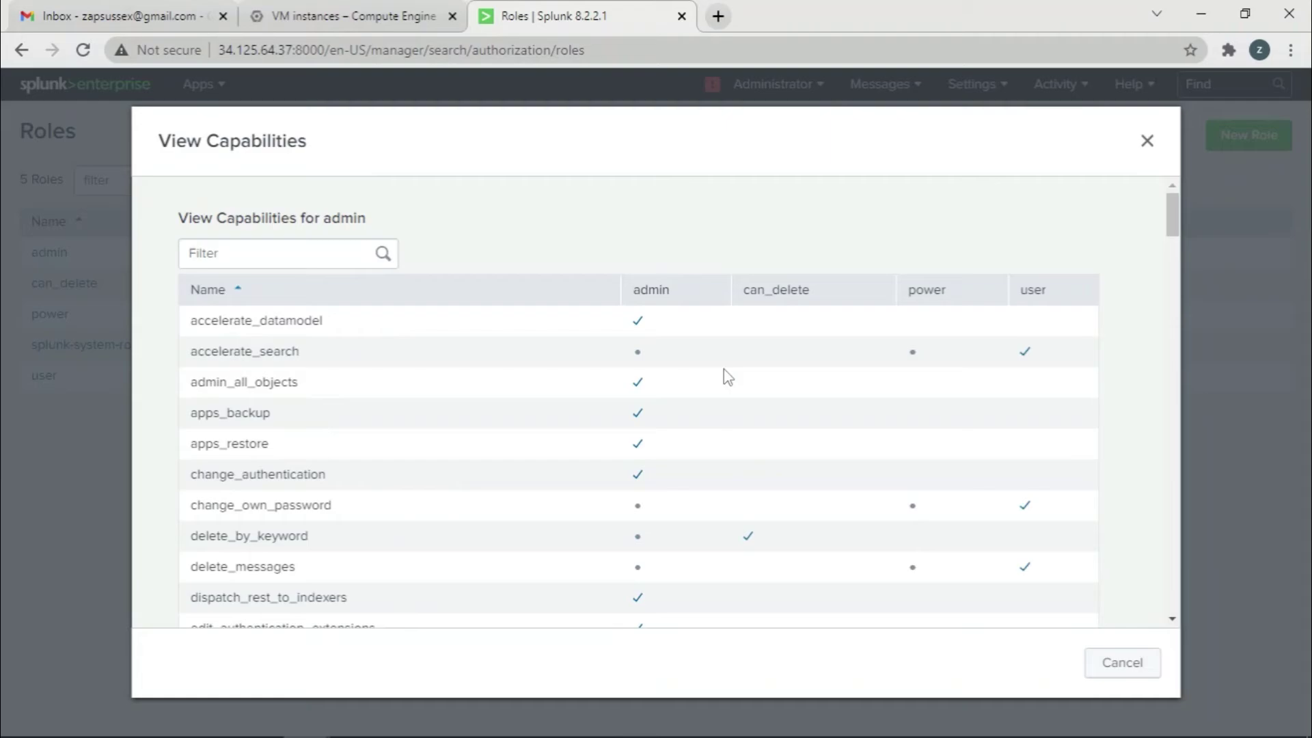
{"action": "left_click", "coordinate": [1147, 141]}
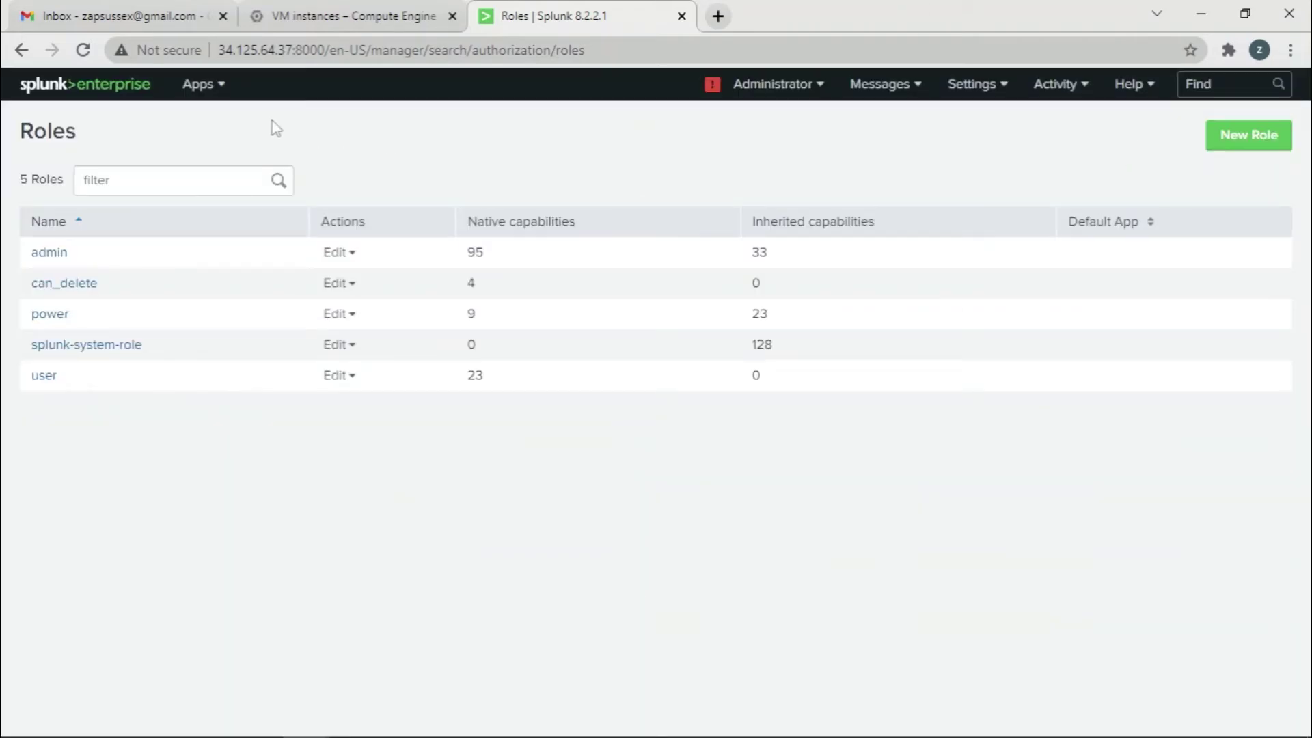
{"action": "left_click", "coordinate": [203, 84]}
{"action": "left_click", "coordinate": [214, 134]}
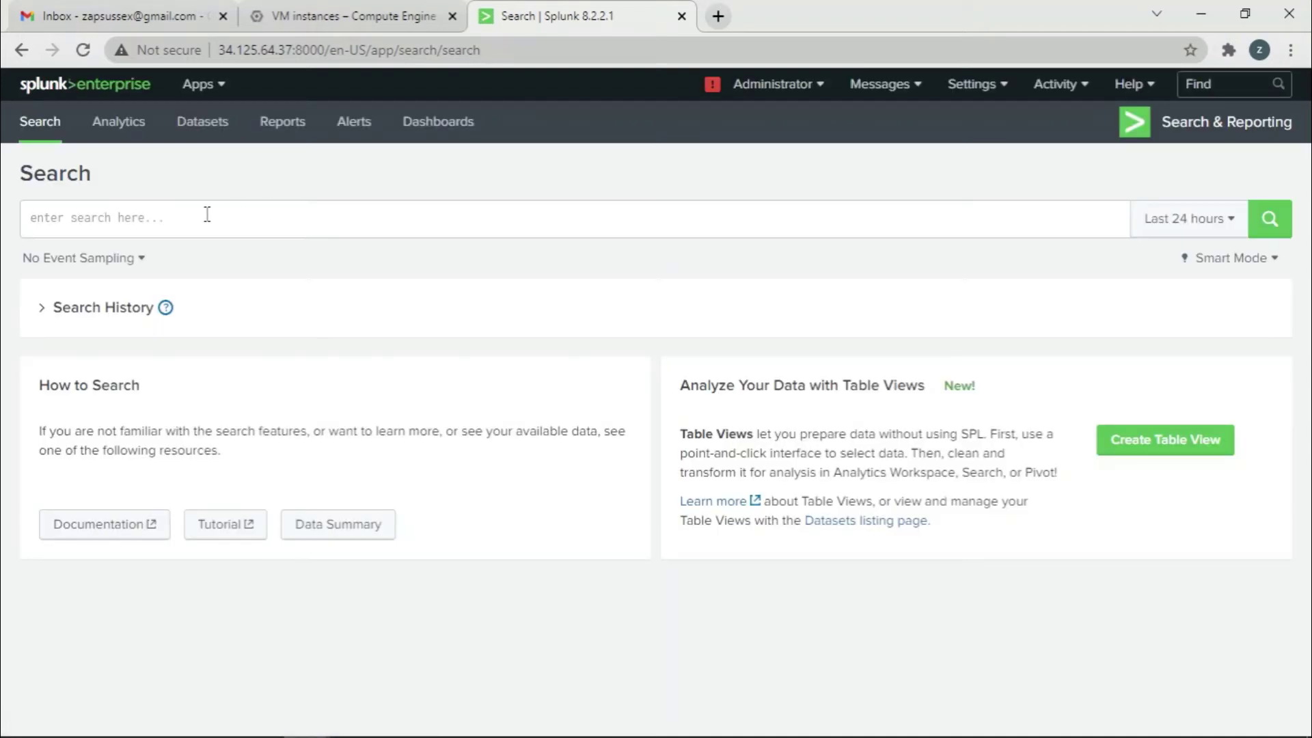
Run index="logzz" over All time again, returning its 41 events
{"action": "left_click", "coordinate": [207, 214]}
{"action": "type", "text": "index"}
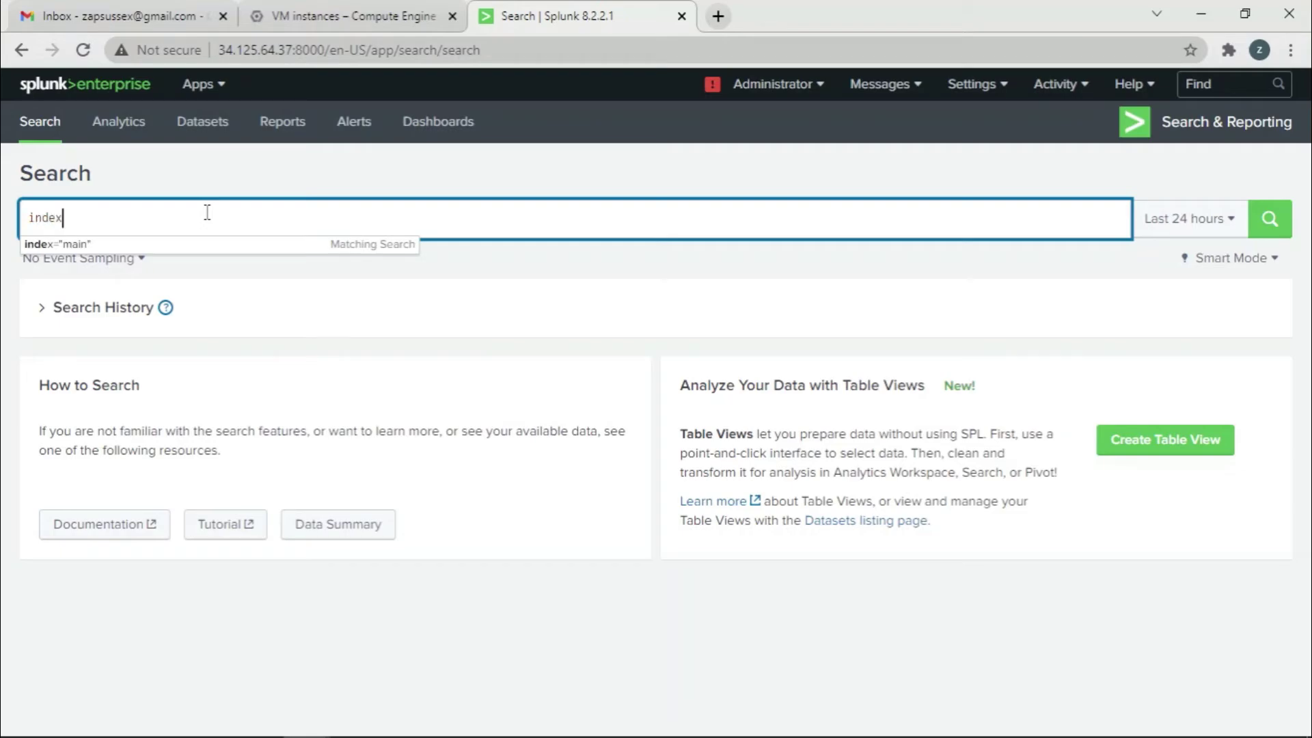
{"action": "type", "text": "=lo"}
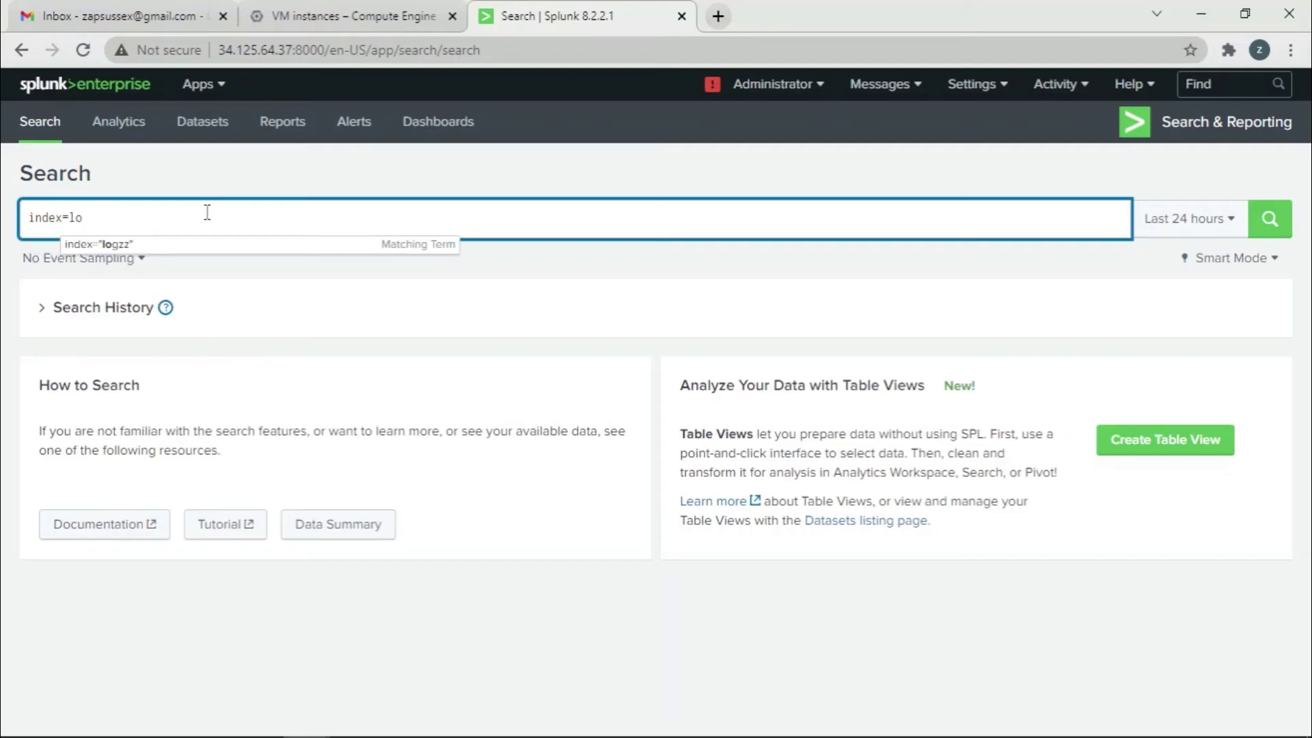
{"action": "left_click", "coordinate": [213, 245]}
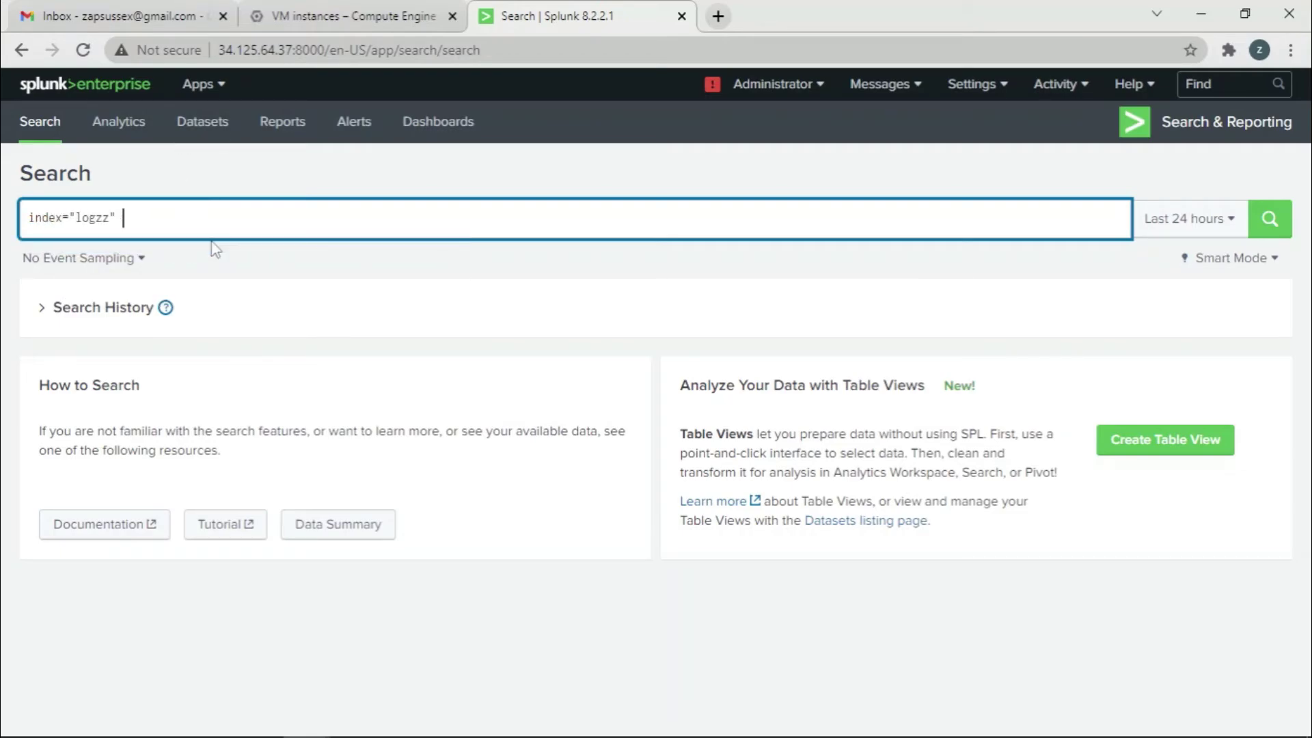
{"action": "left_click", "coordinate": [1200, 217]}
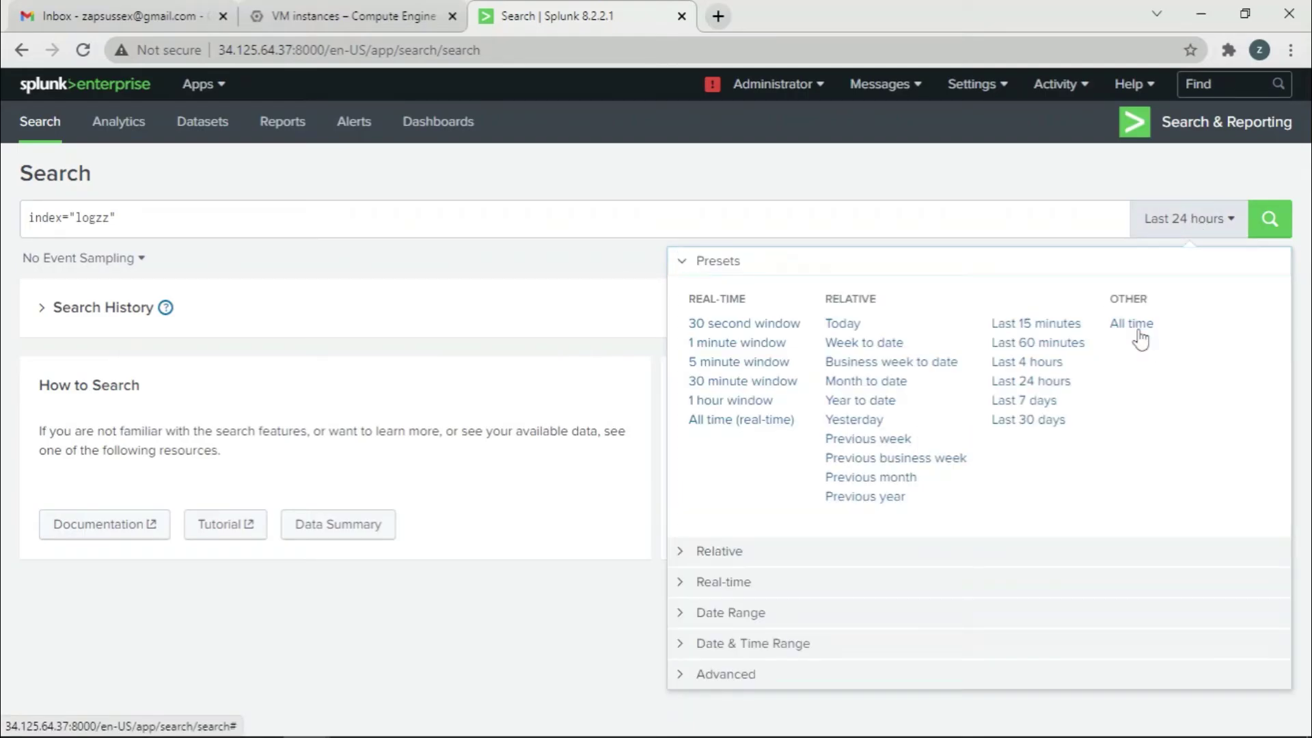
{"action": "left_click", "coordinate": [1134, 325]}
{"action": "left_click", "coordinate": [1266, 224]}
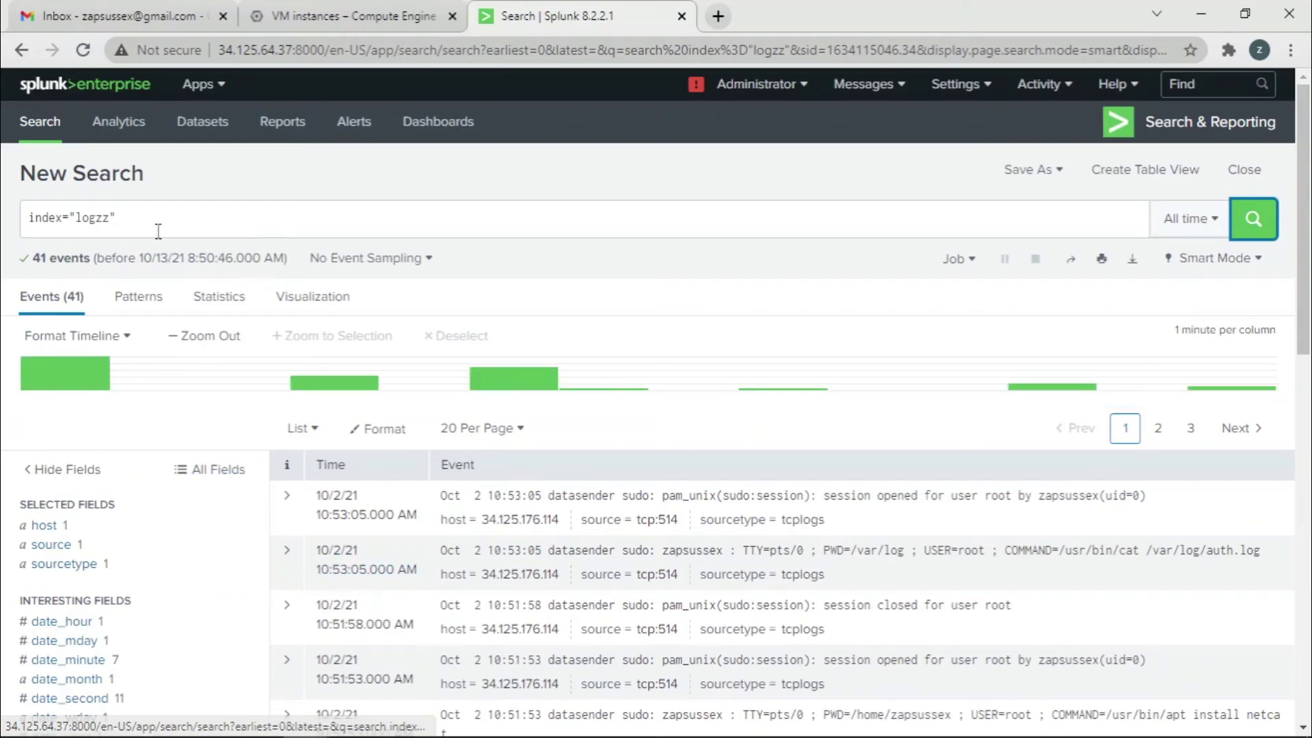
Run index="logzz" | delete over All time to remove the index's 41 events
{"action": "left_click", "coordinate": [153, 227]}
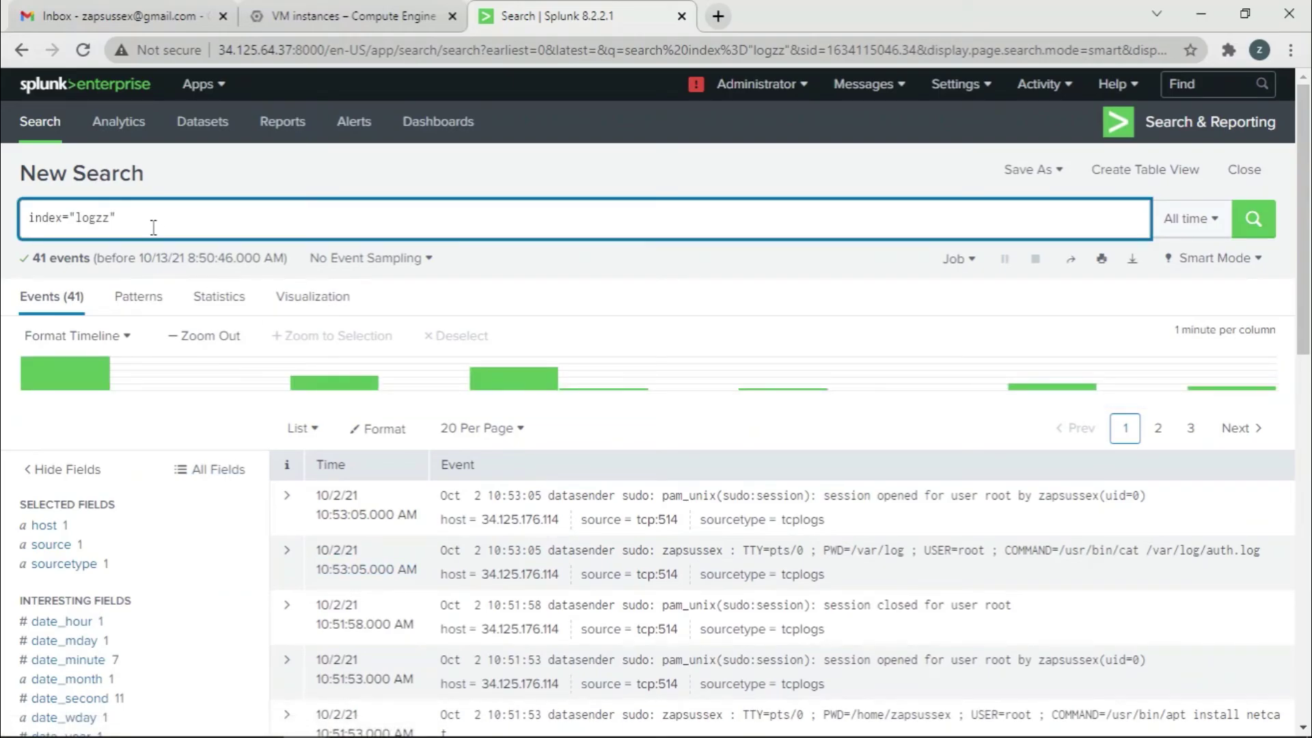
{"action": "type", "text": "|"}
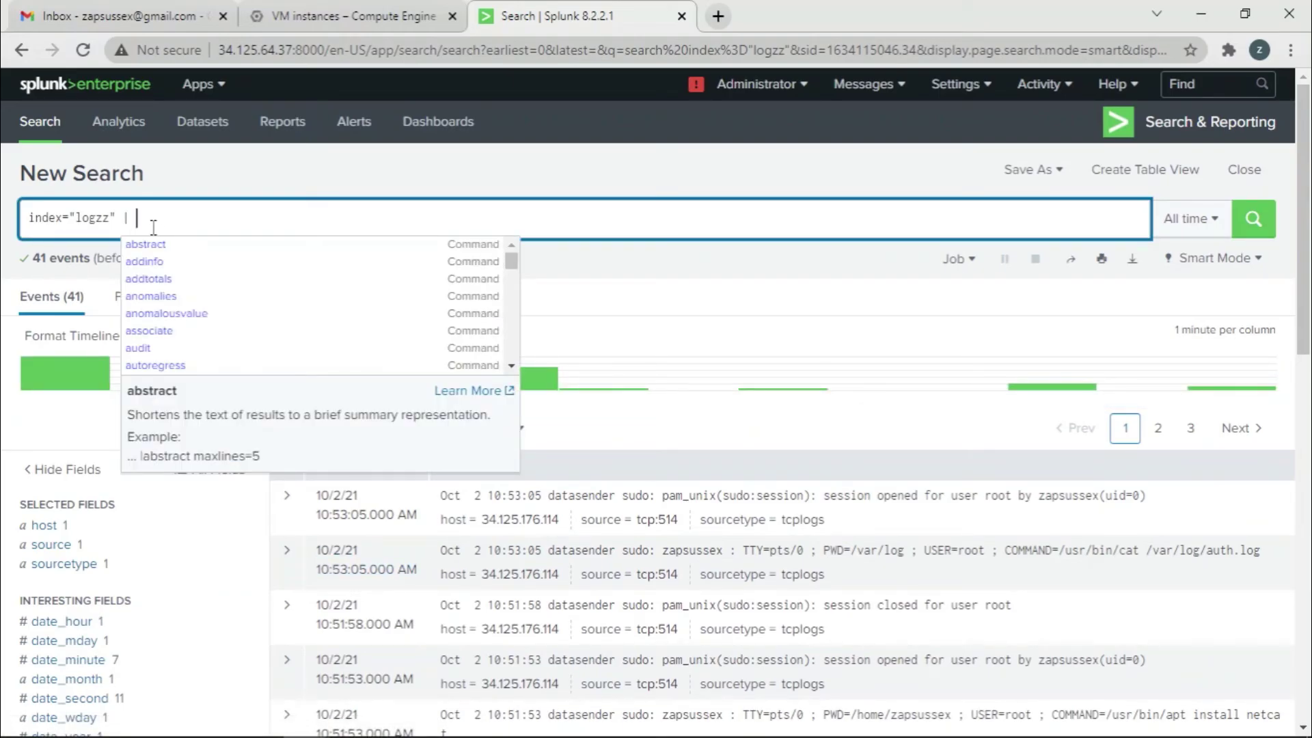
{"action": "type", "text": " dele"}
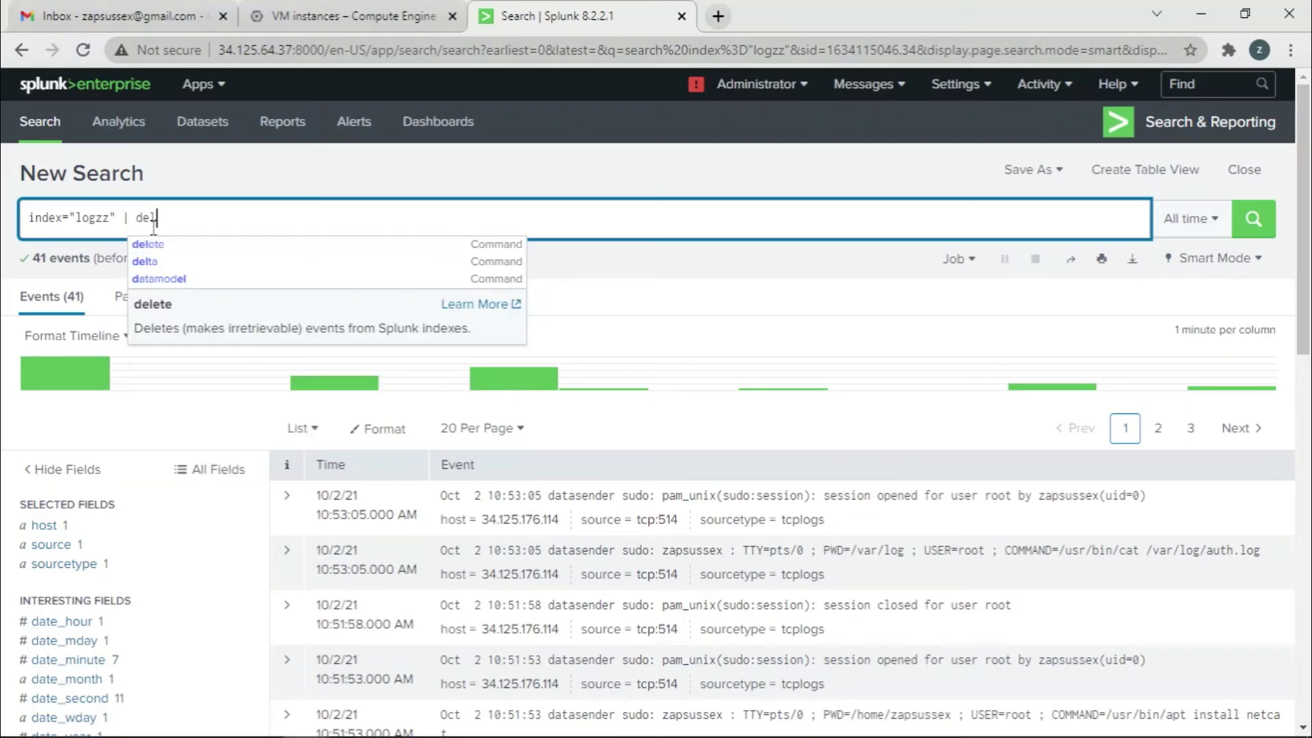
{"action": "left_click", "coordinate": [170, 247]}
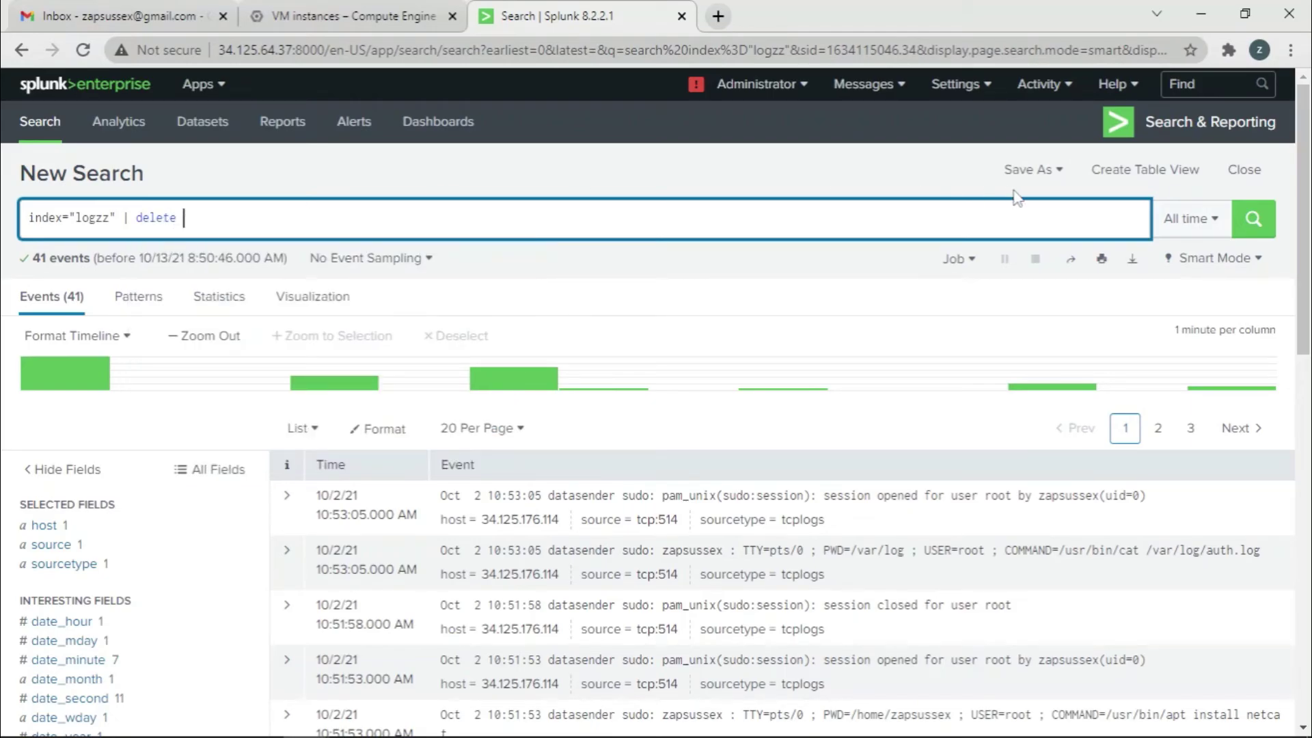
{"action": "left_click", "coordinate": [1262, 224]}
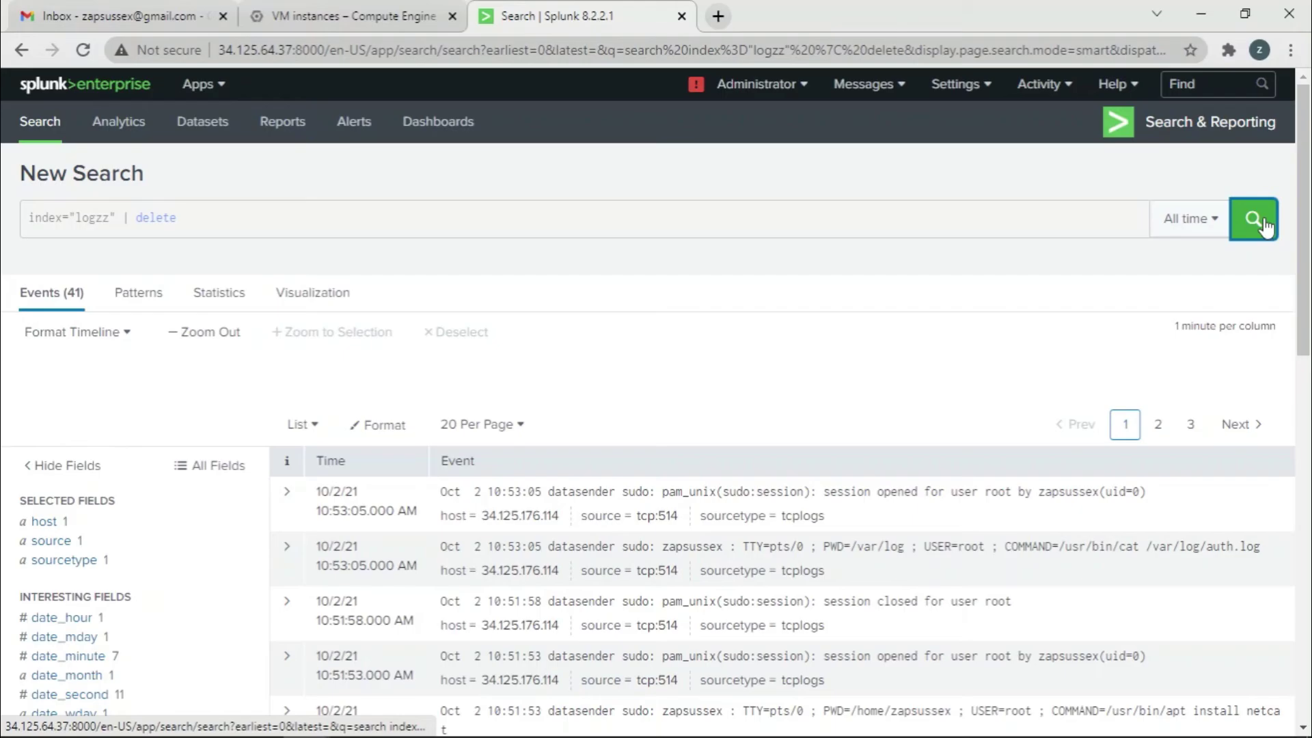